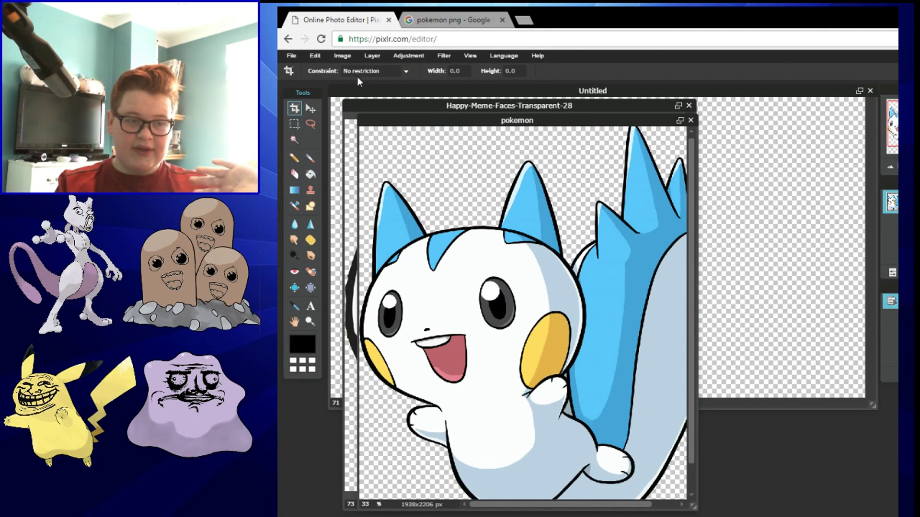
Step: Move the meme face window to the right, out of the pokemon image's way
{"action": "left_click", "coordinate": [369, 104]}
{"action": "mouse_move", "coordinate": [618, 109]}
{"action": "left_mouse_down"}
{"action": "mouse_move", "coordinate": [738, 121]}
{"action": "mouse_move", "coordinate": [737, 162]}
{"action": "left_mouse_up"}
{"action": "left_click", "coordinate": [571, 125]}
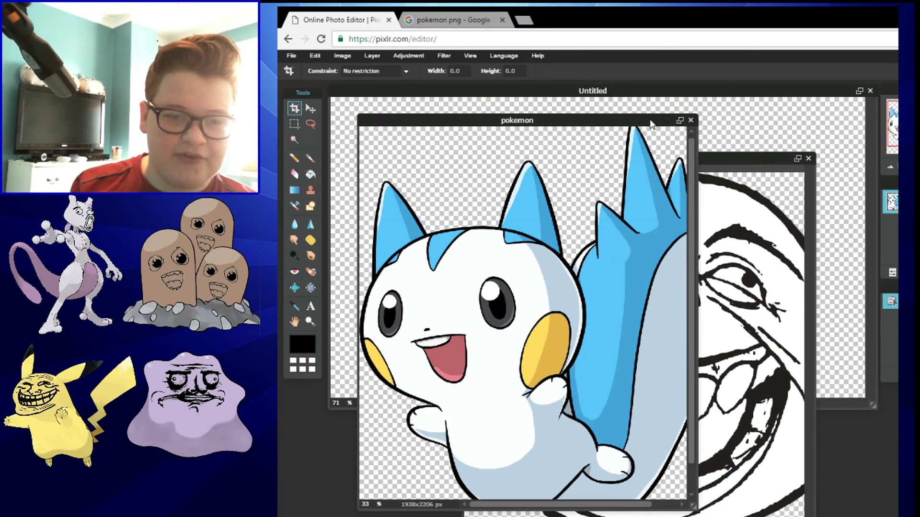
{"action": "scroll", "coordinate": [628, 388], "scroll_direction": "up", "scroll_amount": 1}
{"action": "scroll", "coordinate": [625, 386], "scroll_direction": "down", "scroll_amount": 3}
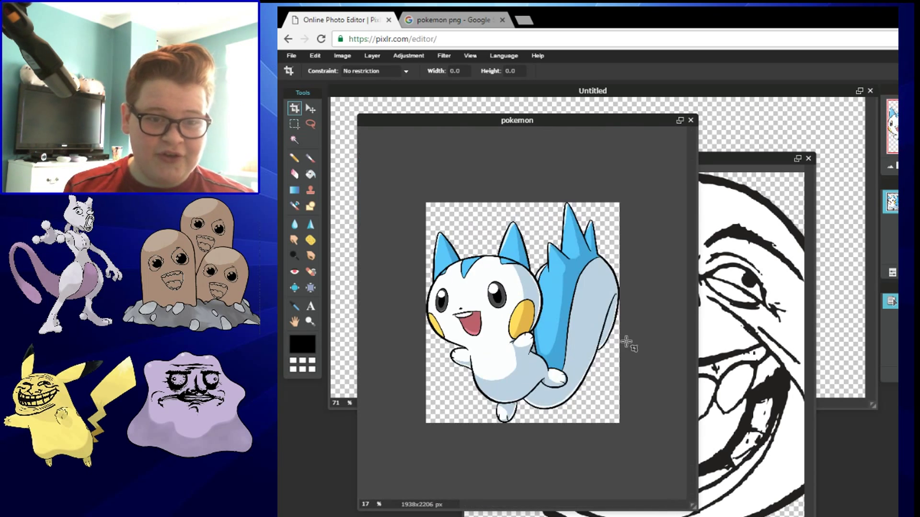
{"action": "left_click", "coordinate": [710, 156]}
{"action": "left_click_drag", "start_coordinate": [710, 156], "coordinate": [825, 104]}
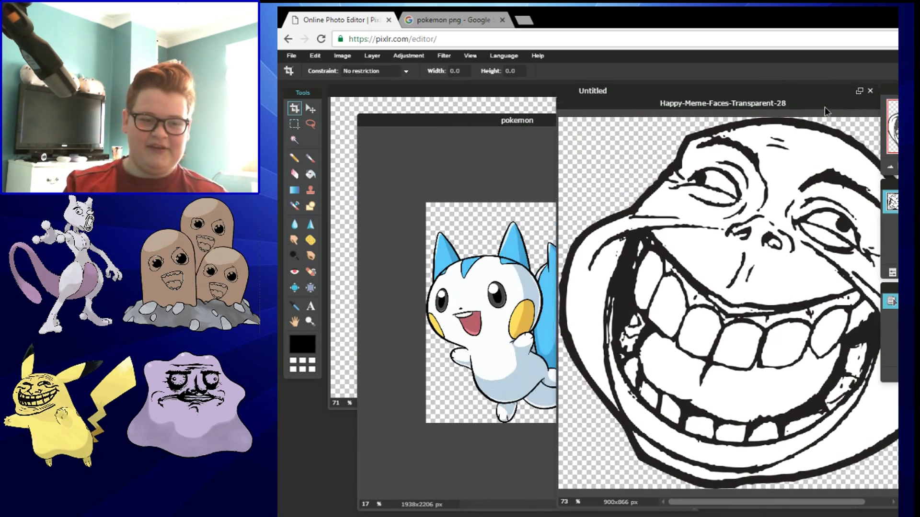
{"action": "left_click", "coordinate": [495, 118]}
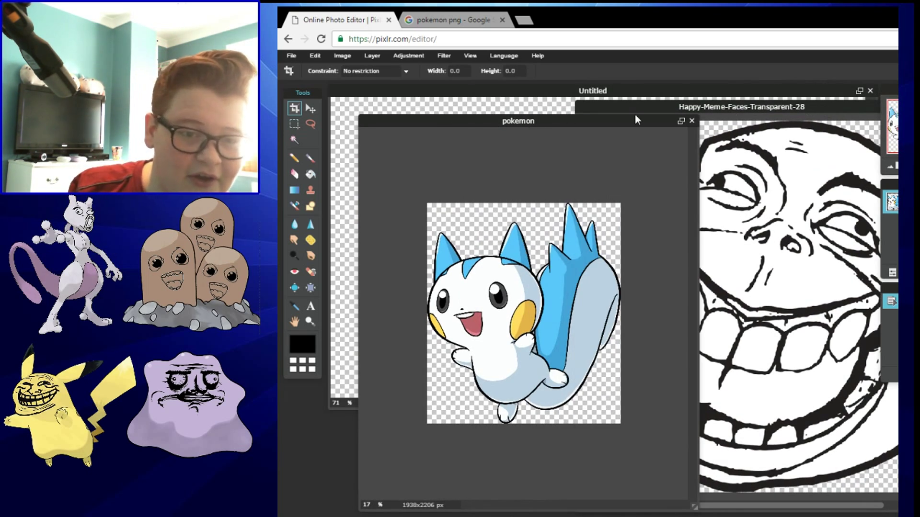
Step: Maximize the pokemon image and zoom in to 55% on the Pokémon's face
{"action": "left_click", "coordinate": [681, 123]}
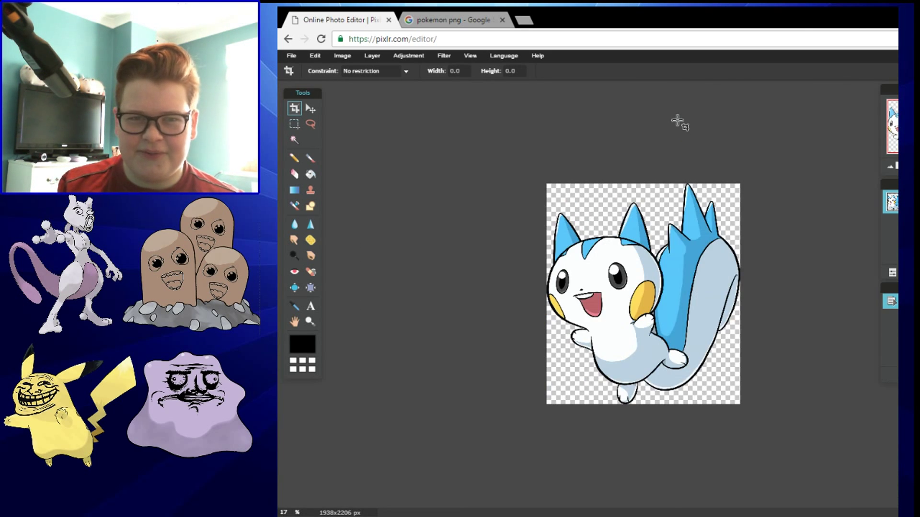
{"action": "scroll", "coordinate": [595, 318], "scroll_direction": "up", "scroll_amount": 2}
{"action": "scroll", "coordinate": [599, 315], "scroll_direction": "up", "scroll_amount": 1}
{"action": "scroll", "coordinate": [505, 282], "scroll_direction": "up", "scroll_amount": 1}
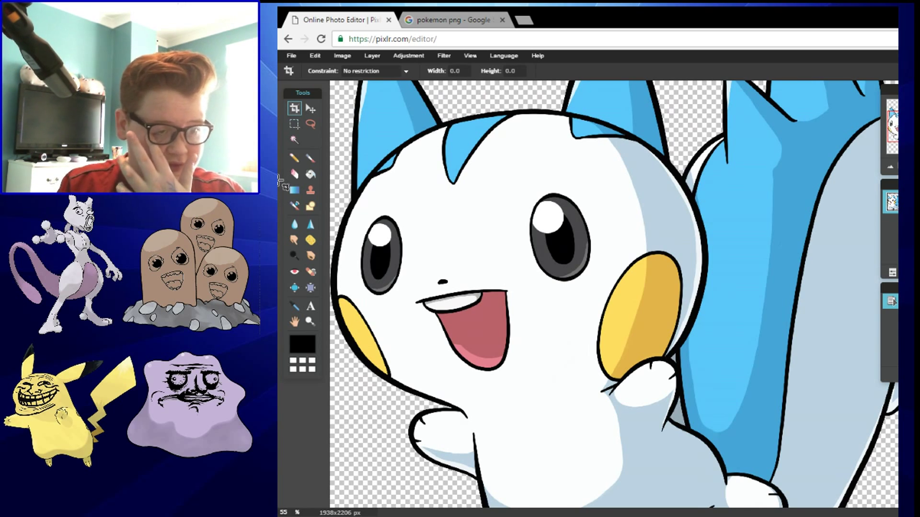
Step: Cover the Pokémon's dark right-hand eye with white strokes using the size-10 sketchy pencil
{"action": "left_click", "coordinate": [294, 158]}
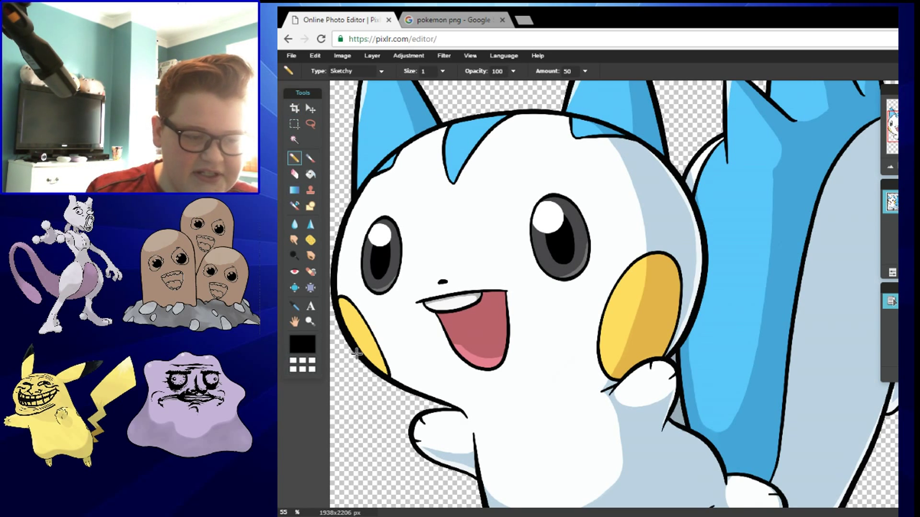
{"action": "left_click", "coordinate": [302, 367]}
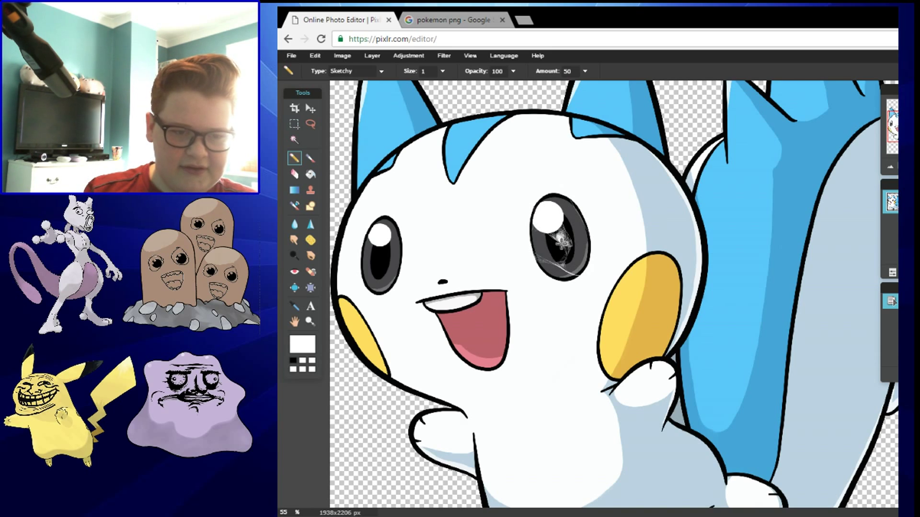
{"action": "left_click_drag", "start_coordinate": [562, 244], "coordinate": [560, 241]}
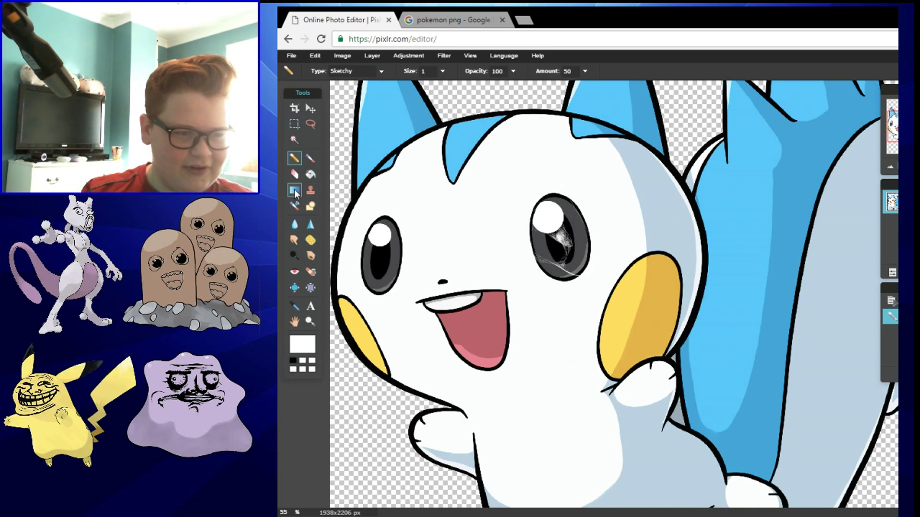
{"action": "left_click", "coordinate": [295, 306]}
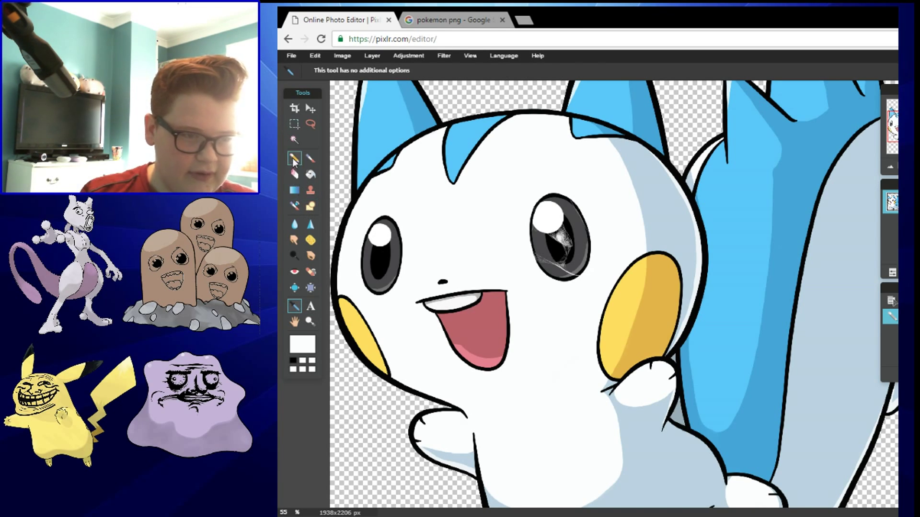
{"action": "left_click", "coordinate": [295, 159]}
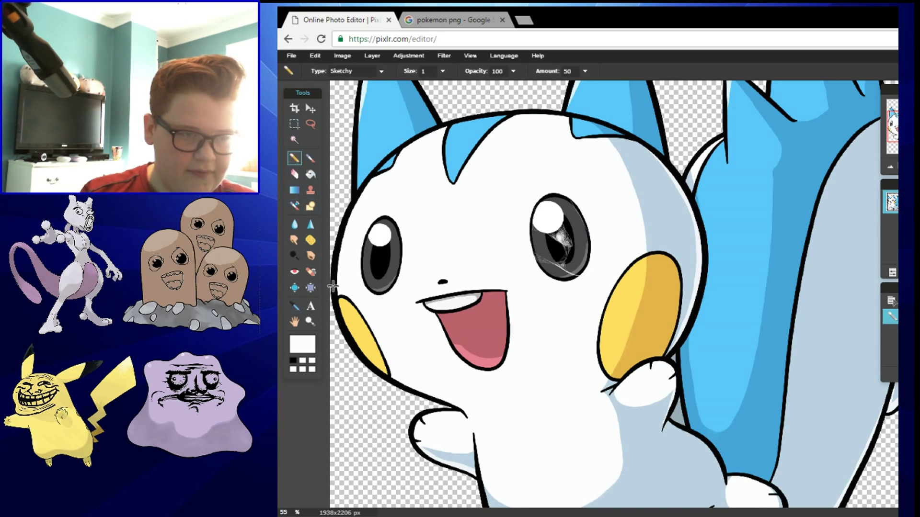
{"action": "left_click", "coordinate": [442, 71]}
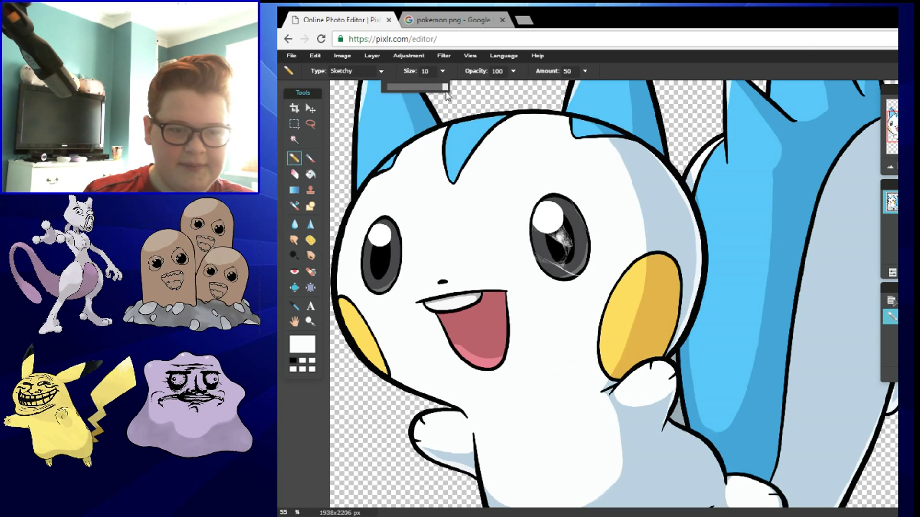
{"action": "left_click_drag", "start_coordinate": [542, 209], "coordinate": [581, 224]}
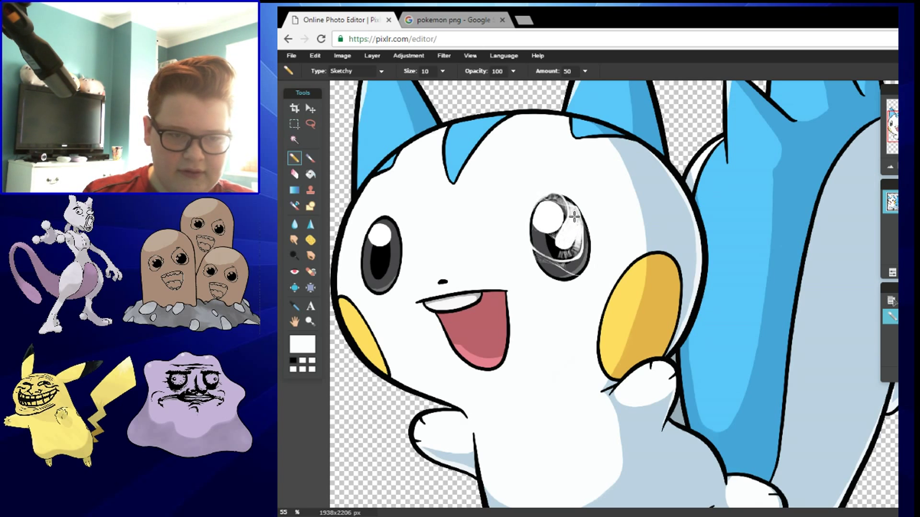
{"action": "mouse_move", "coordinate": [573, 217]}
{"action": "left_mouse_down"}
{"action": "mouse_move", "coordinate": [556, 206]}
{"action": "mouse_move", "coordinate": [546, 240]}
{"action": "mouse_move", "coordinate": [540, 230]}
{"action": "mouse_move", "coordinate": [527, 239]}
{"action": "mouse_move", "coordinate": [529, 211]}
{"action": "mouse_move", "coordinate": [526, 250]}
{"action": "mouse_move", "coordinate": [594, 230]}
{"action": "mouse_move", "coordinate": [585, 218]}
{"action": "mouse_move", "coordinate": [552, 246]}
{"action": "mouse_move", "coordinate": [537, 245]}
{"action": "left_mouse_up"}
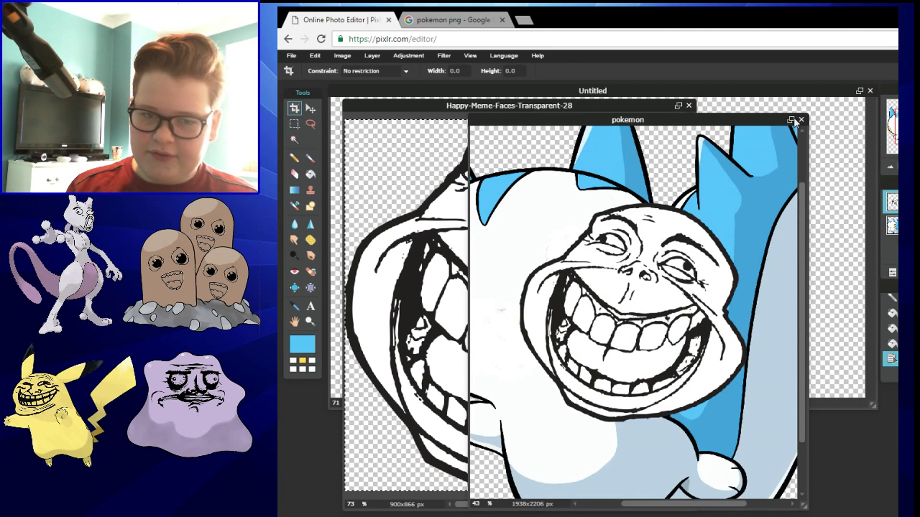
Step: Maximize the pokemon image and drag the meme-face layer onto the Pokémon's white head
{"action": "left_click", "coordinate": [791, 120]}
{"action": "left_click", "coordinate": [311, 109]}
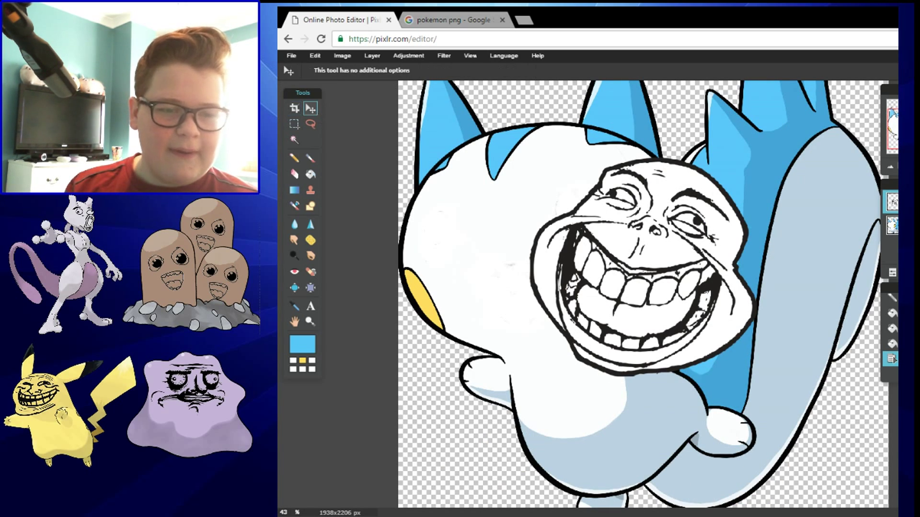
{"action": "mouse_move", "coordinate": [636, 288]}
{"action": "left_mouse_down"}
{"action": "mouse_move", "coordinate": [513, 273]}
{"action": "mouse_move", "coordinate": [523, 268]}
{"action": "left_mouse_up"}
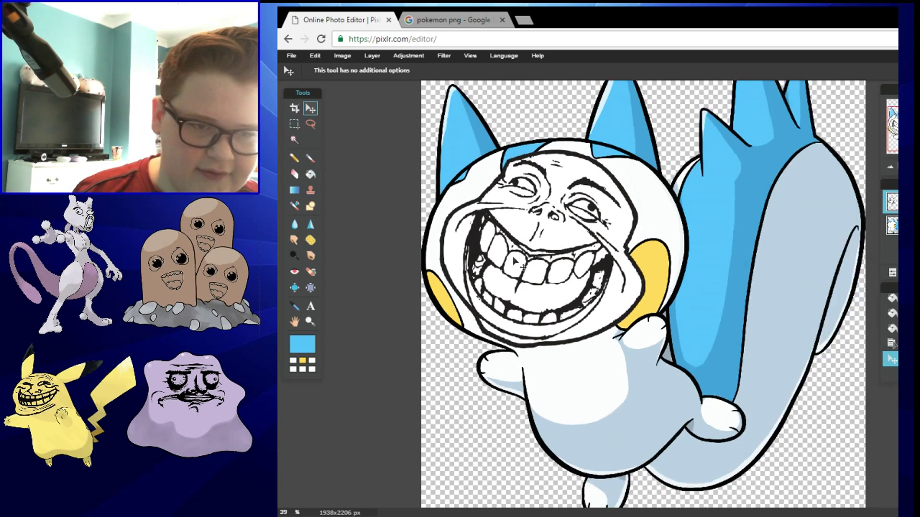
{"action": "scroll", "coordinate": [523, 267], "scroll_direction": "up", "scroll_amount": 1}
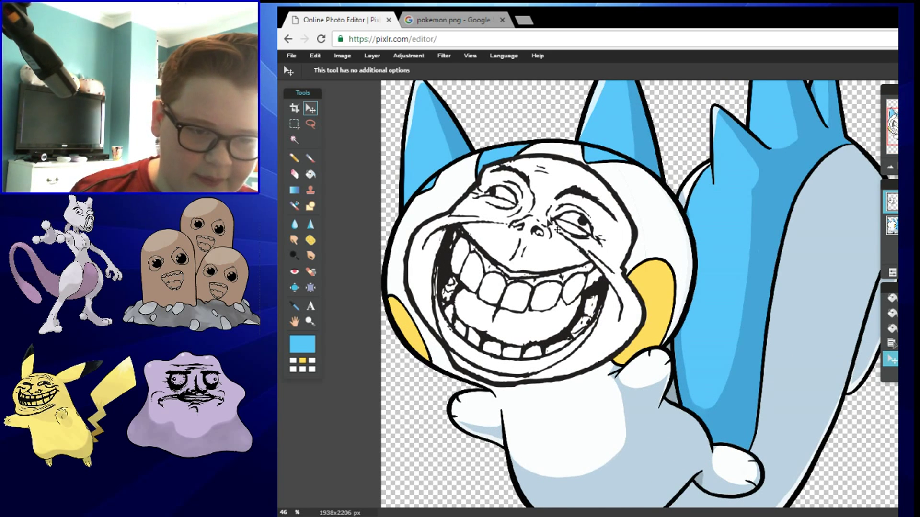
{"action": "left_click_drag", "start_coordinate": [528, 212], "coordinate": [513, 215]}
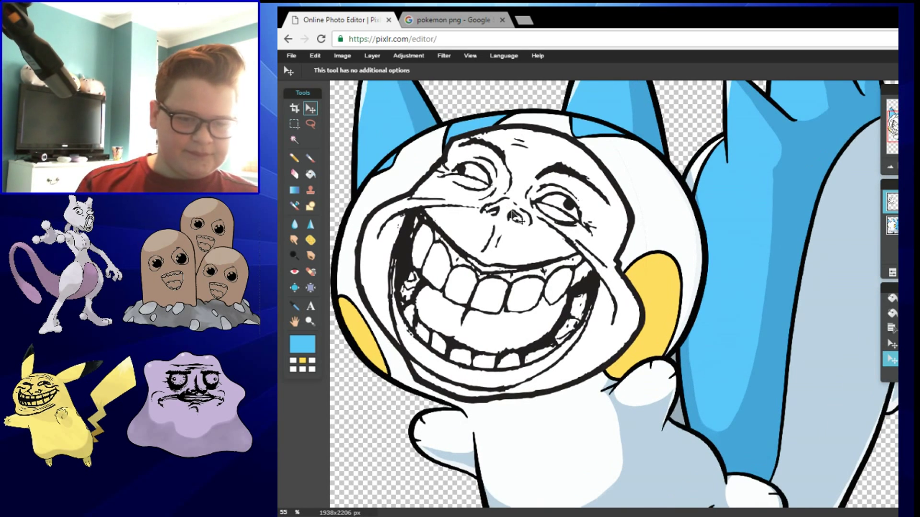
{"action": "scroll", "coordinate": [512, 218], "scroll_direction": "up", "scroll_amount": 2}
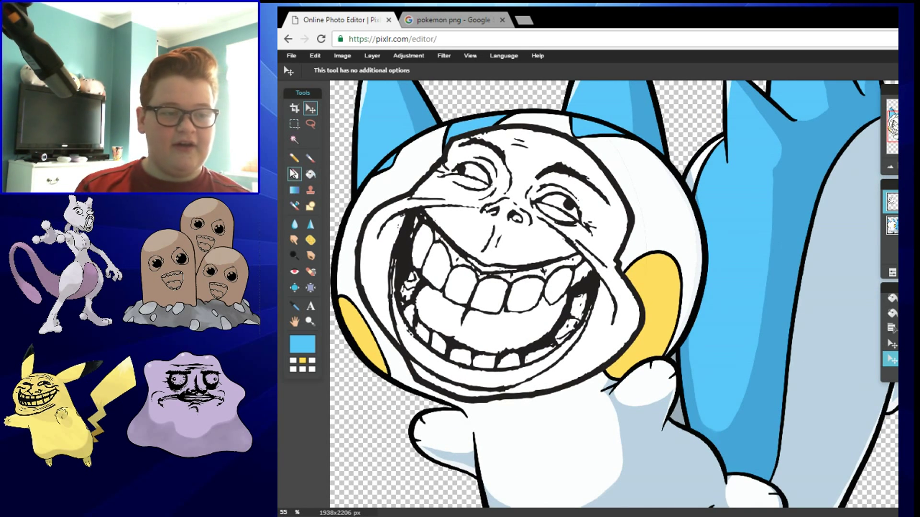
Step: Erase the meme face's outline along the cheek and chin with a size-70 hard eraser
{"action": "left_click", "coordinate": [347, 73]}
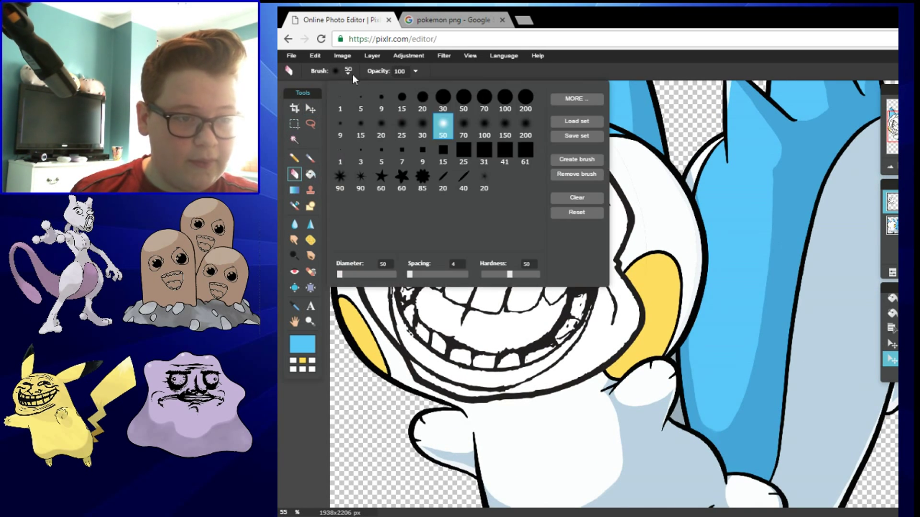
{"action": "left_click", "coordinate": [526, 98]}
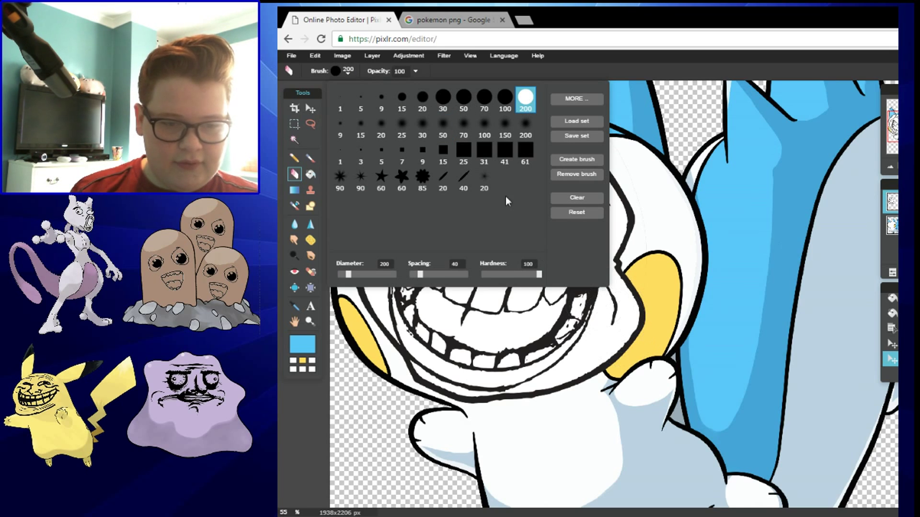
{"action": "left_click", "coordinate": [483, 98]}
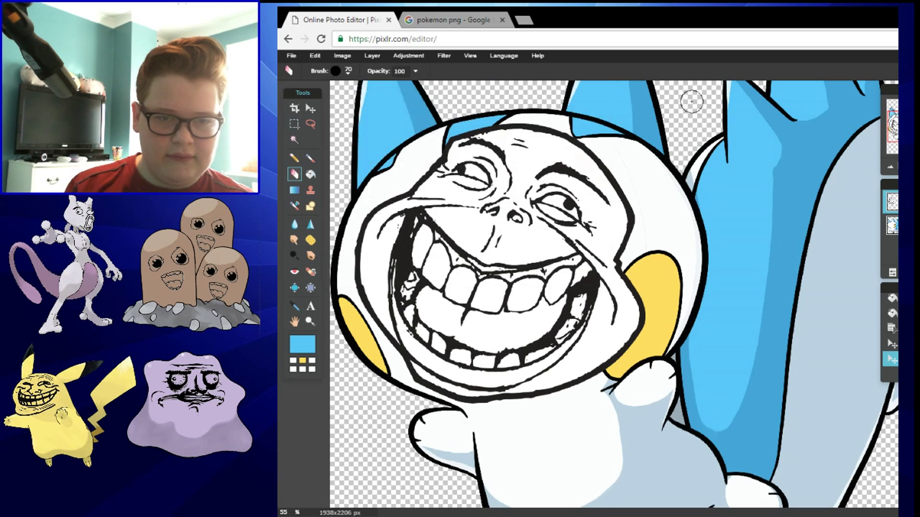
{"action": "mouse_move", "coordinate": [623, 233]}
{"action": "left_mouse_down"}
{"action": "mouse_move", "coordinate": [612, 232]}
{"action": "mouse_move", "coordinate": [636, 221]}
{"action": "mouse_move", "coordinate": [623, 261]}
{"action": "mouse_move", "coordinate": [633, 302]}
{"action": "mouse_move", "coordinate": [626, 345]}
{"action": "mouse_move", "coordinate": [581, 384]}
{"action": "mouse_move", "coordinate": [537, 405]}
{"action": "mouse_move", "coordinate": [518, 399]}
{"action": "left_mouse_up"}
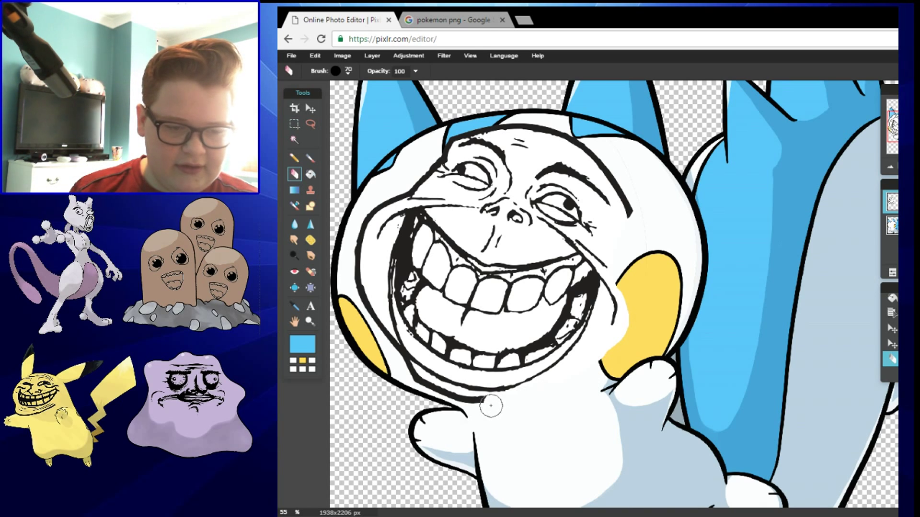
{"action": "mouse_move", "coordinate": [463, 402]}
{"action": "left_mouse_down"}
{"action": "mouse_move", "coordinate": [421, 392]}
{"action": "mouse_move", "coordinate": [402, 372]}
{"action": "left_mouse_up"}
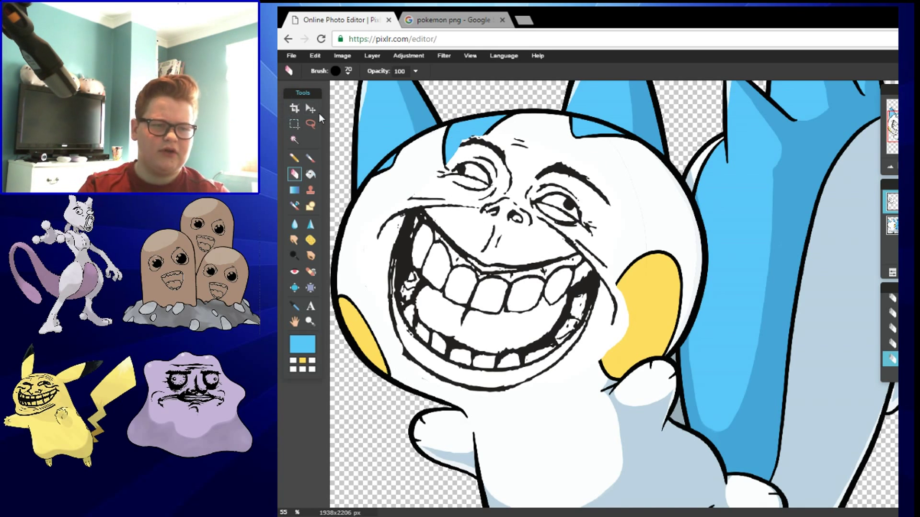
Step: Free-transform the meme face to rotate and shift it, apply, then reposition it
{"action": "left_click", "coordinate": [316, 55]}
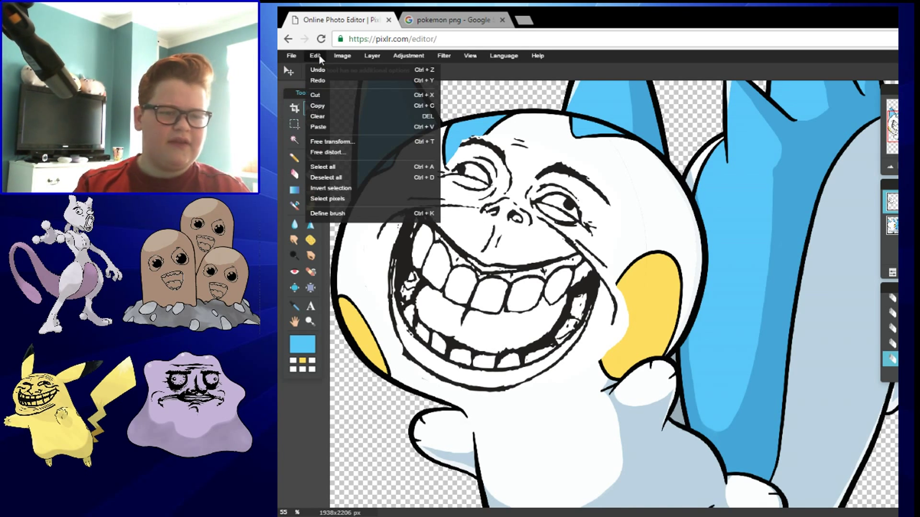
{"action": "left_click", "coordinate": [331, 142]}
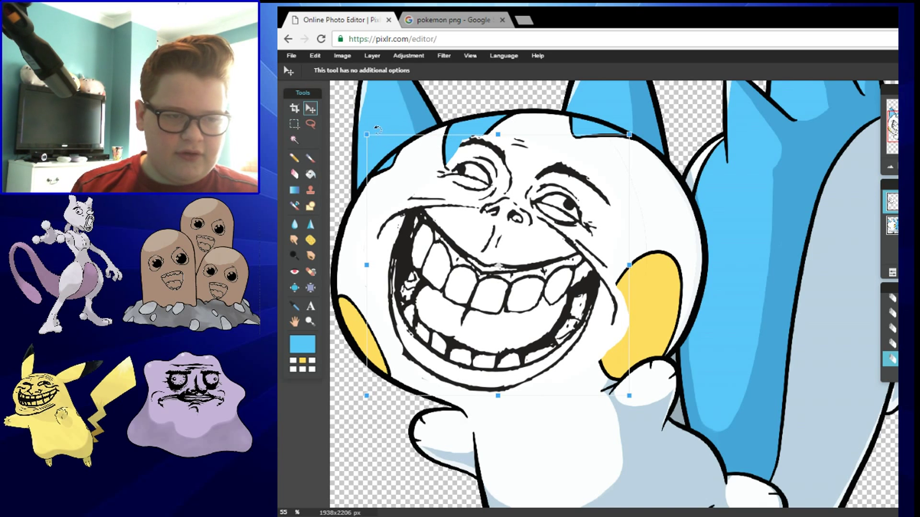
{"action": "left_click_drag", "start_coordinate": [377, 129], "coordinate": [371, 160]}
{"action": "left_click_drag", "start_coordinate": [508, 258], "coordinate": [521, 264]}
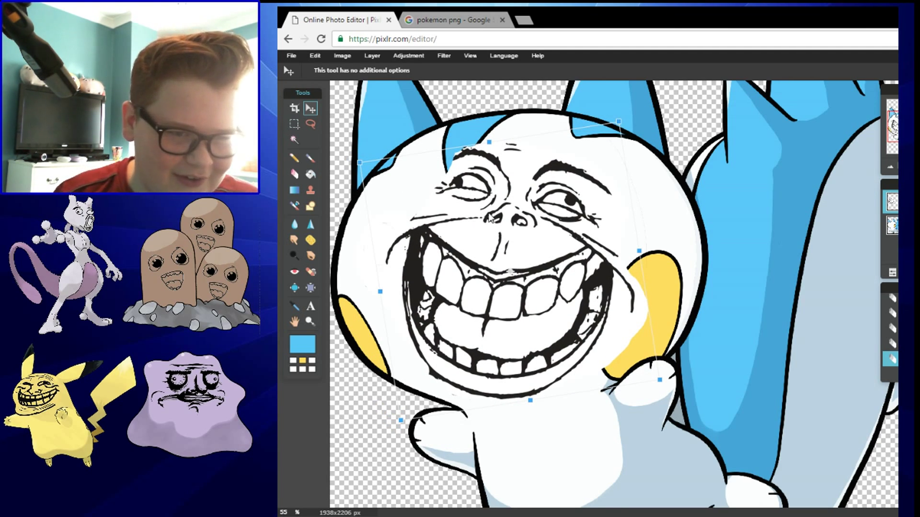
{"action": "left_click", "coordinate": [311, 109]}
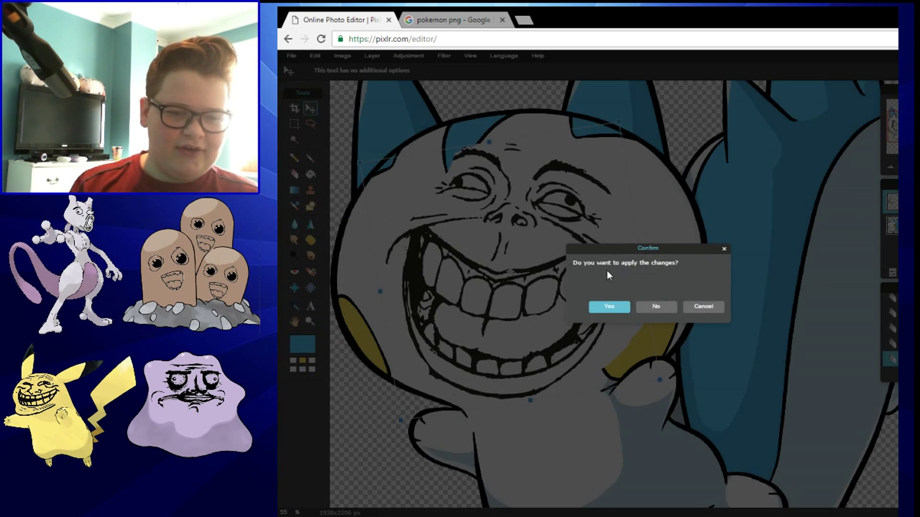
{"action": "left_click", "coordinate": [612, 304]}
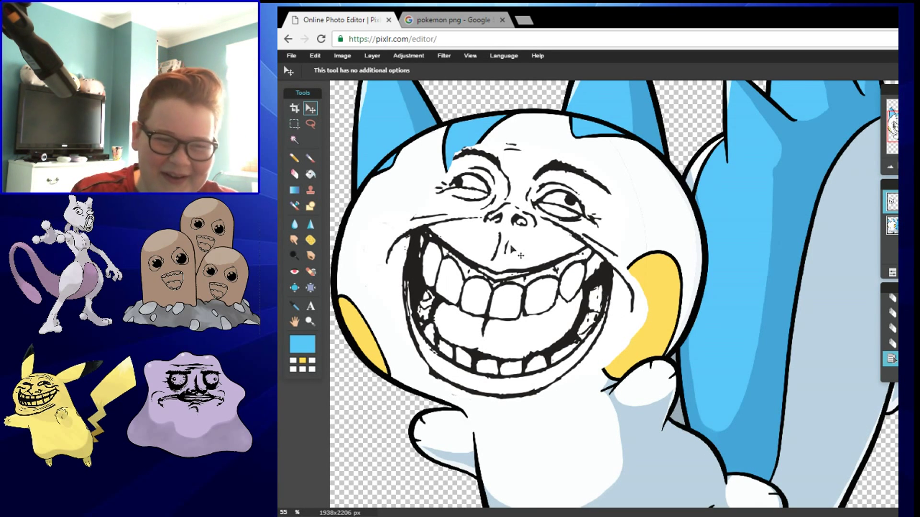
{"action": "mouse_move", "coordinate": [512, 249]}
{"action": "left_mouse_down"}
{"action": "mouse_move", "coordinate": [492, 244]}
{"action": "mouse_move", "coordinate": [428, 177]}
{"action": "left_mouse_up"}
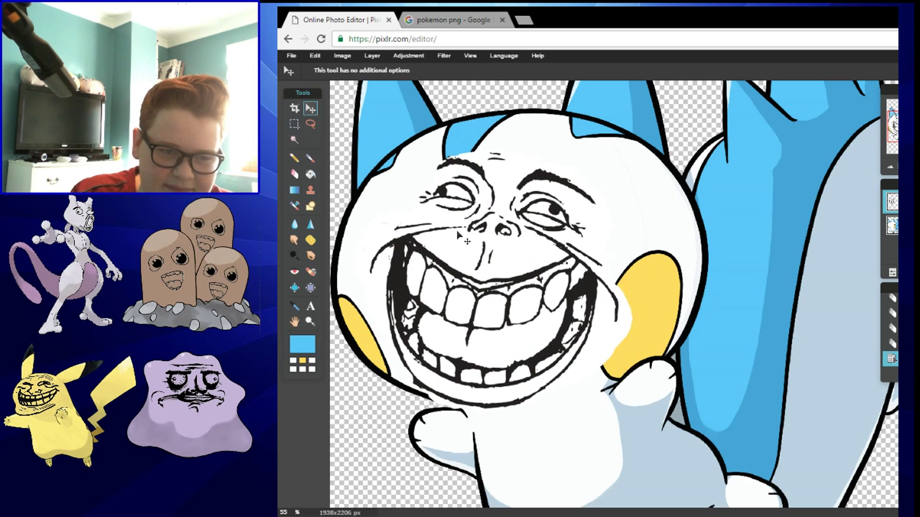
Step: Free-transform the face again, tilting it counter-clockwise to match the head, and apply
{"action": "left_click", "coordinate": [315, 54]}
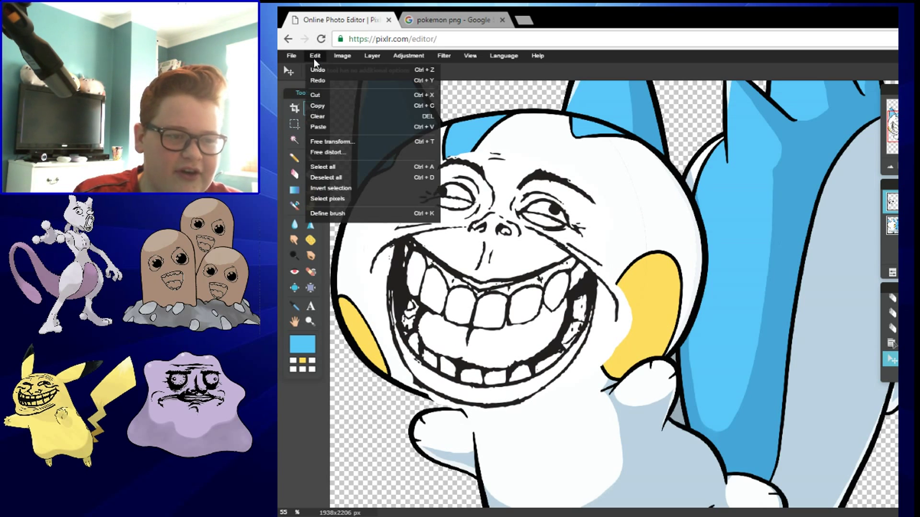
{"action": "left_click", "coordinate": [341, 143]}
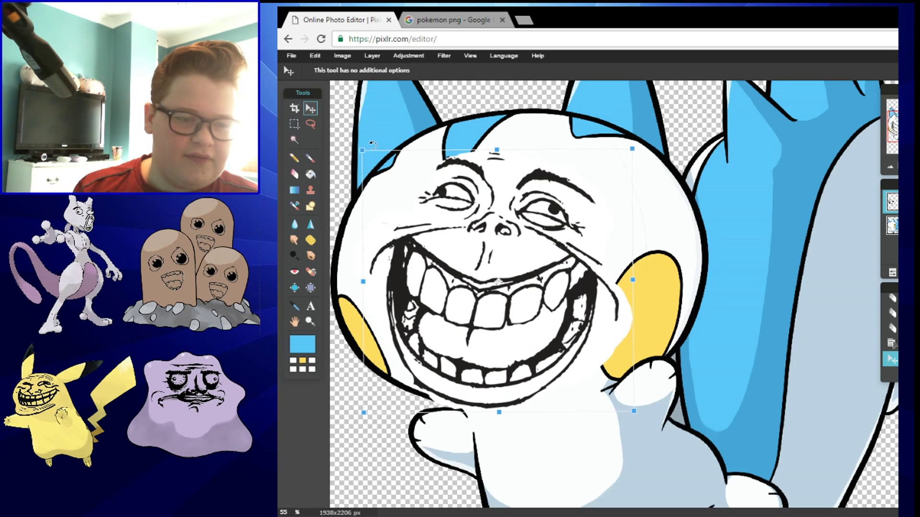
{"action": "left_click_drag", "start_coordinate": [372, 145], "coordinate": [564, 283]}
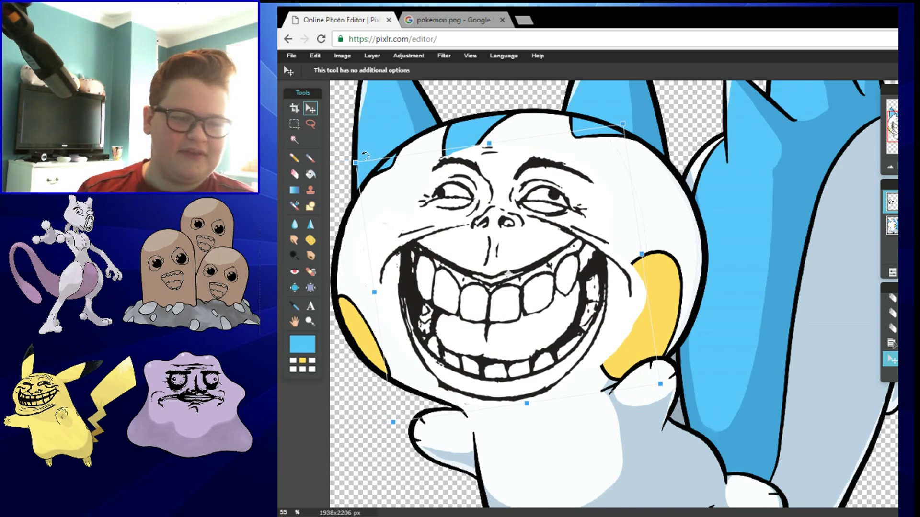
{"action": "mouse_move", "coordinate": [378, 155]}
{"action": "left_mouse_down"}
{"action": "mouse_move", "coordinate": [449, 239]}
{"action": "mouse_move", "coordinate": [448, 231]}
{"action": "left_mouse_up"}
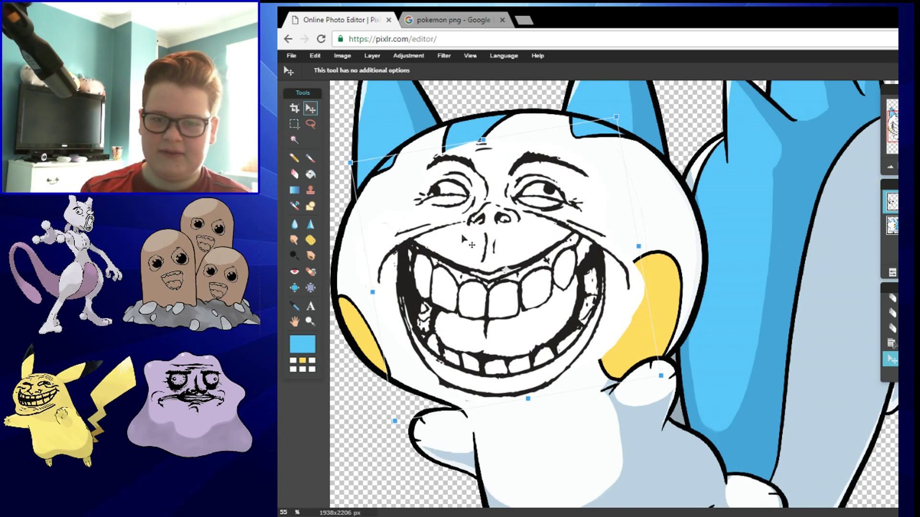
{"action": "left_click", "coordinate": [302, 109]}
{"action": "left_click", "coordinate": [609, 307]}
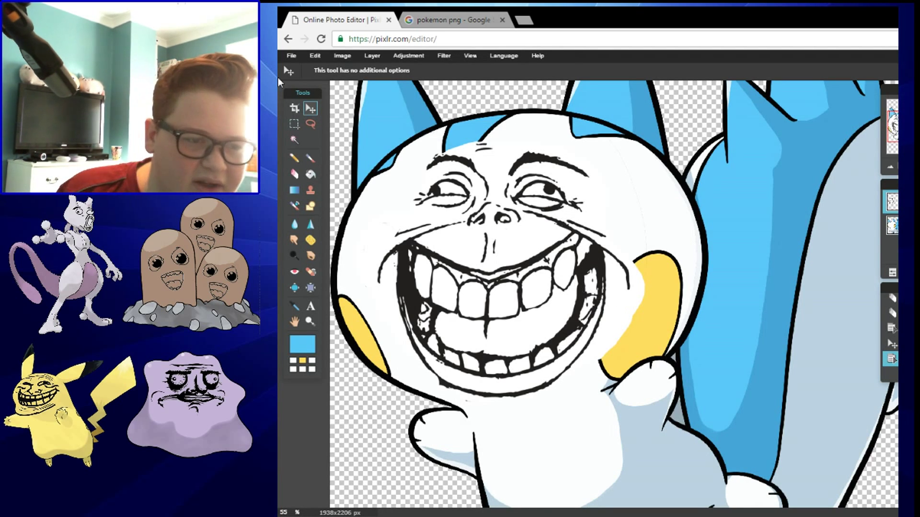
Step: Set the sketchy pencil to black (000000) at size 6
{"action": "left_click", "coordinate": [294, 157]}
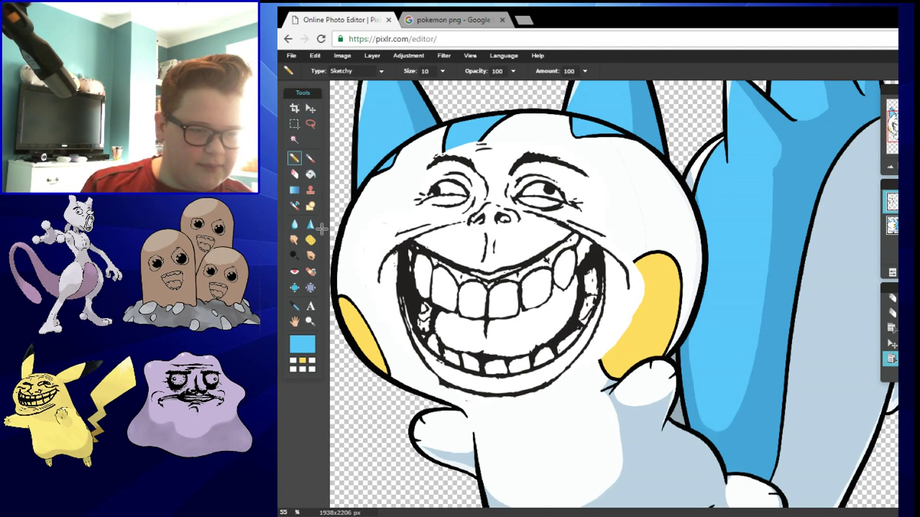
{"action": "left_click", "coordinate": [303, 344]}
{"action": "left_click", "coordinate": [446, 249]}
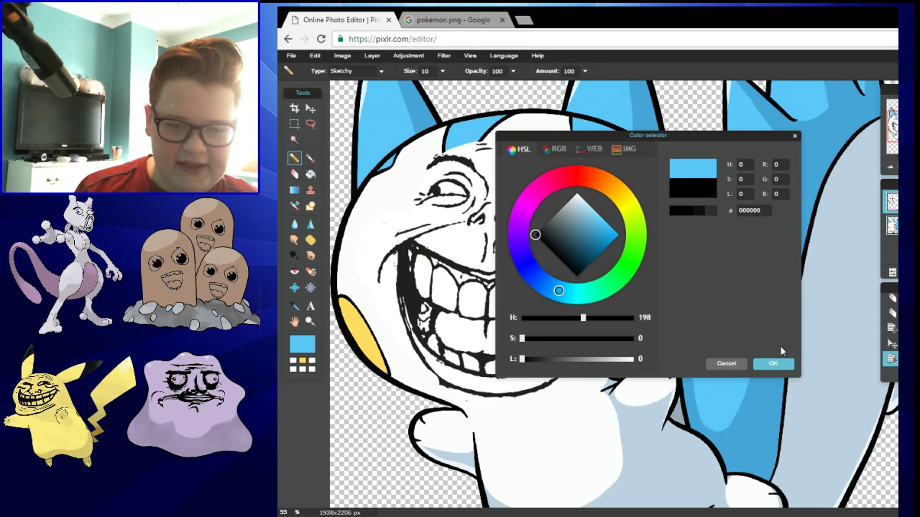
{"action": "left_click", "coordinate": [773, 363]}
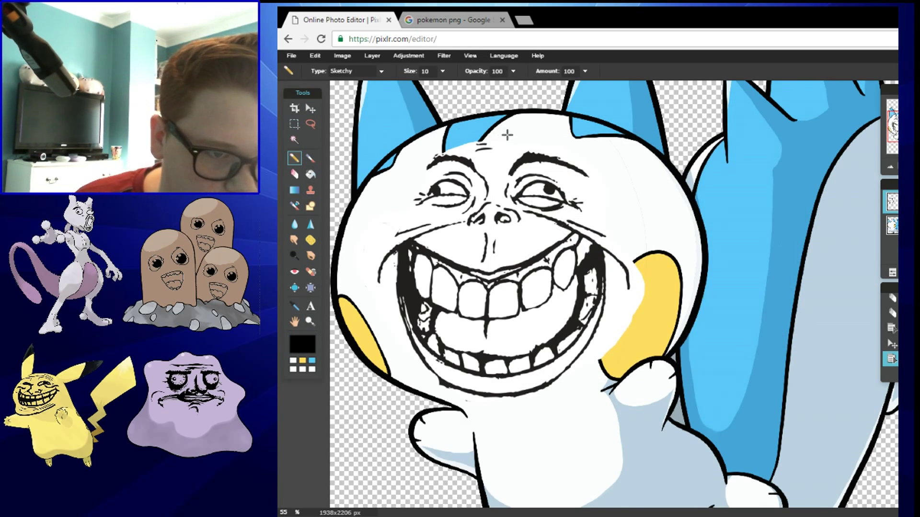
{"action": "left_click", "coordinate": [442, 71]}
{"action": "left_click_drag", "start_coordinate": [423, 87], "coordinate": [420, 86]}
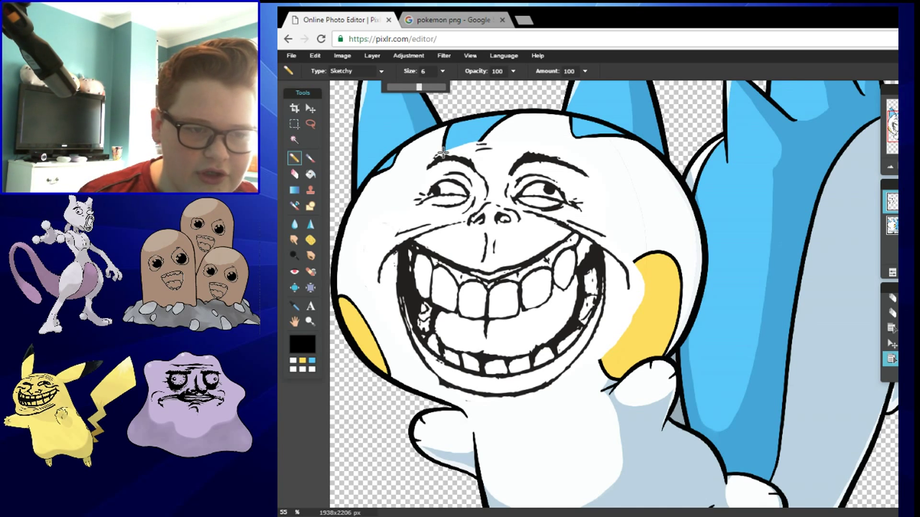
{"action": "left_click", "coordinate": [446, 162]}
Step: Draw a thin black line above the left eye, redoing the first attempt
{"action": "left_click_drag", "start_coordinate": [455, 180], "coordinate": [457, 184]}
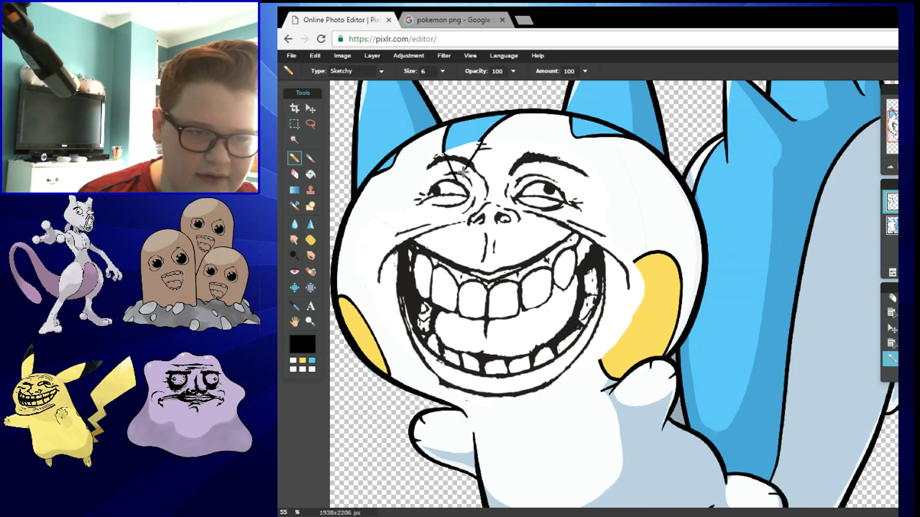
{"action": "key", "text": "ctrl+z"}
{"action": "key", "text": "ctrl+z"}
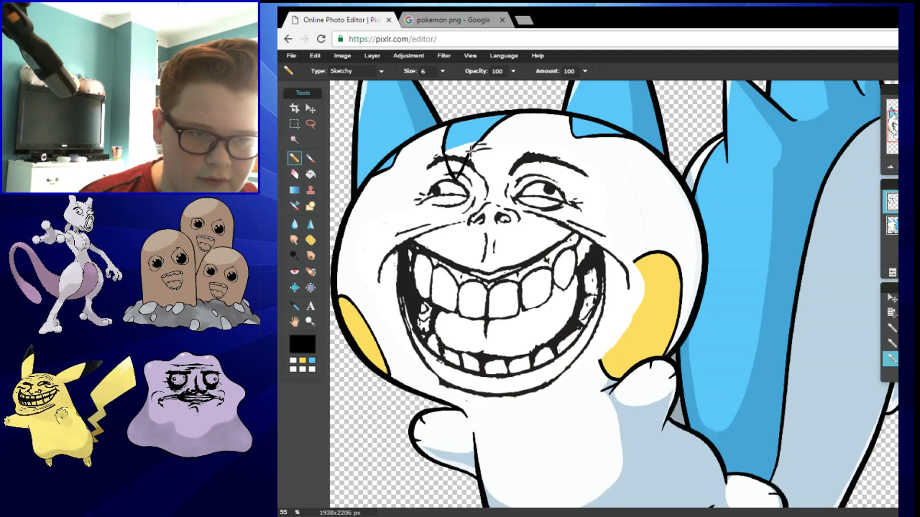
{"action": "left_click_drag", "start_coordinate": [471, 149], "coordinate": [464, 160]}
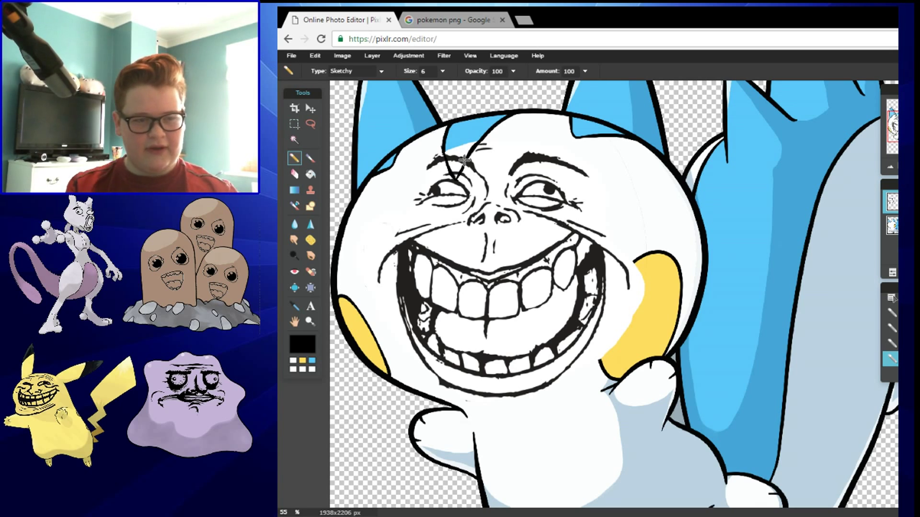
{"action": "key", "text": "l"}
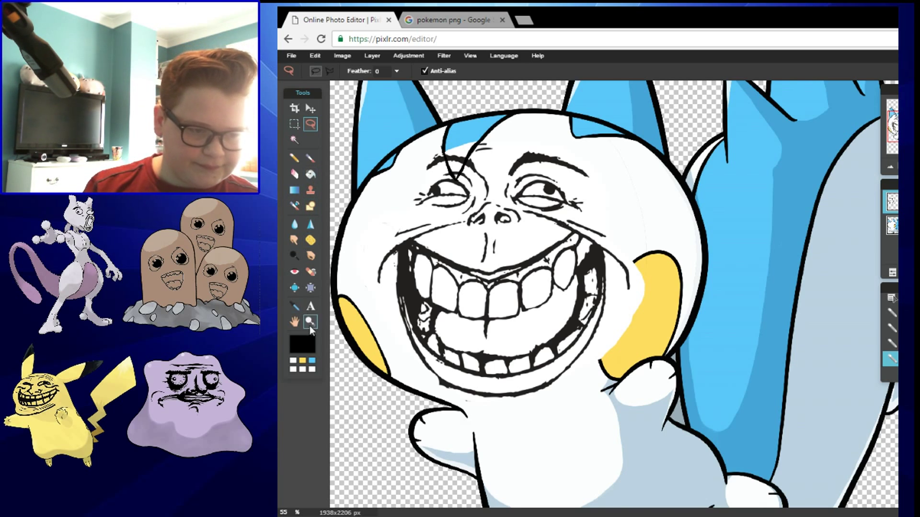
Step: Fill the small forehead area above the line with light blue, undoing a stray background fill
{"action": "left_click", "coordinate": [312, 363]}
{"action": "left_click", "coordinate": [311, 174]}
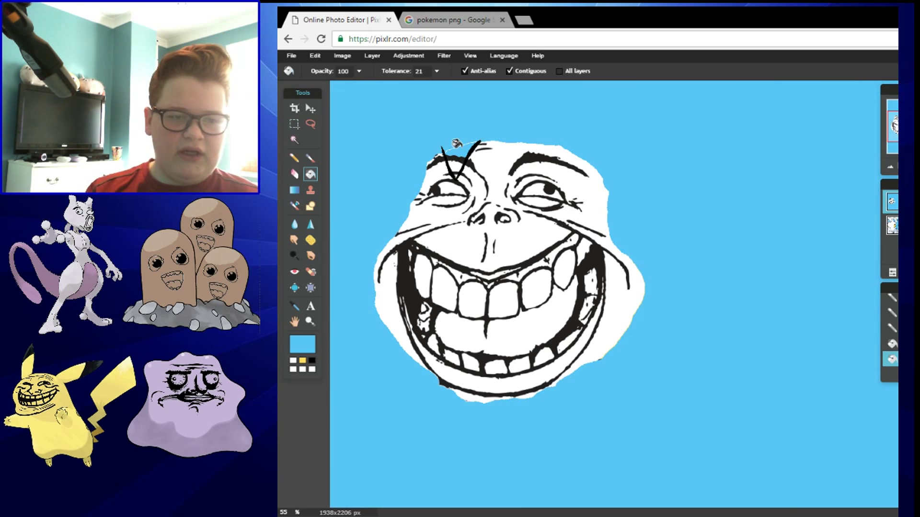
{"action": "left_click", "coordinate": [459, 139]}
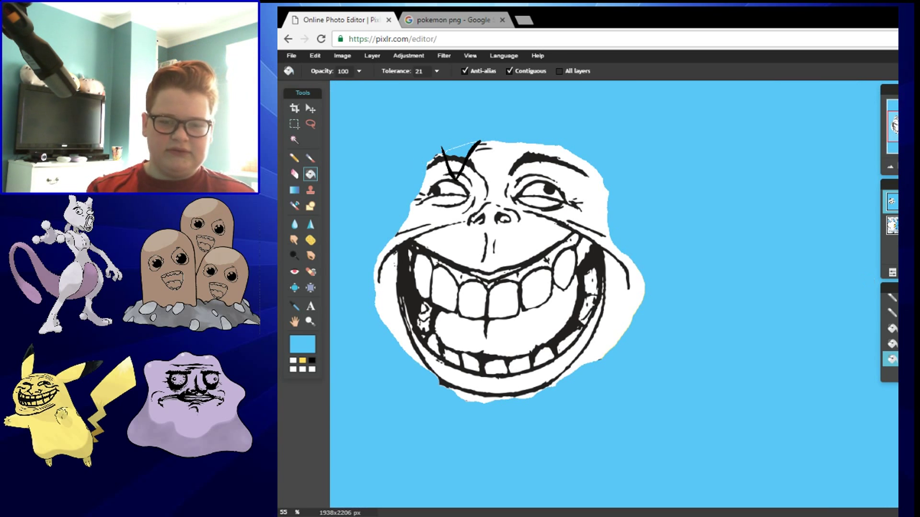
{"action": "key", "text": "ctrl+z"}
{"action": "key", "text": "ctrl+z"}
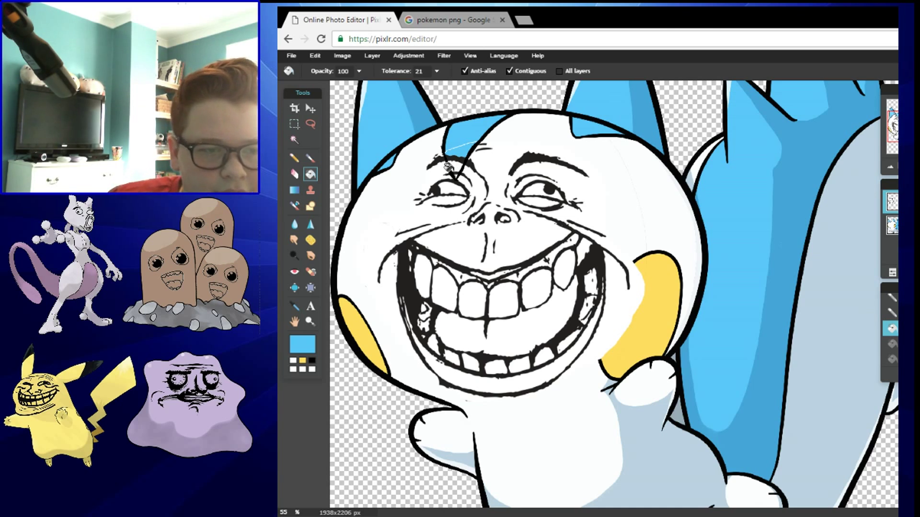
{"action": "left_click", "coordinate": [451, 155]}
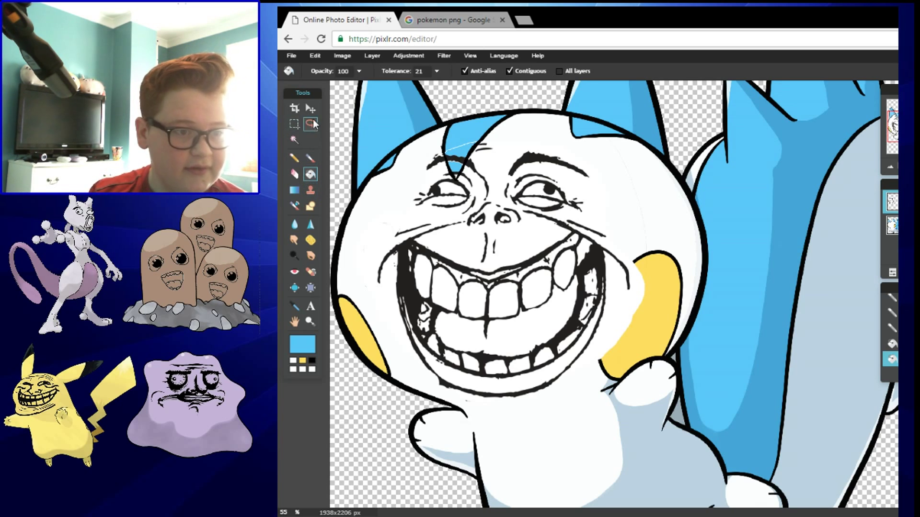
{"action": "left_click", "coordinate": [294, 158]}
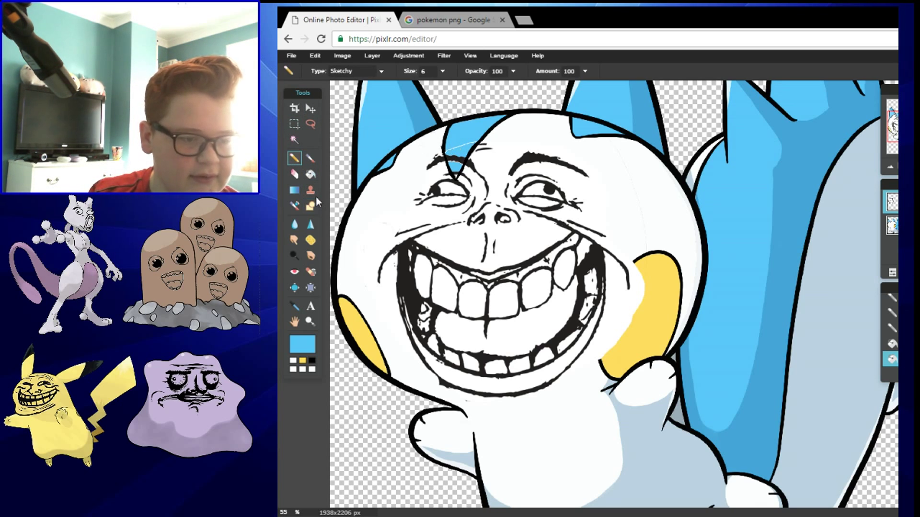
Step: Sketch over the blue forehead stripe, then outline the right cheek edge in black
{"action": "left_click_drag", "start_coordinate": [458, 143], "coordinate": [480, 139]}
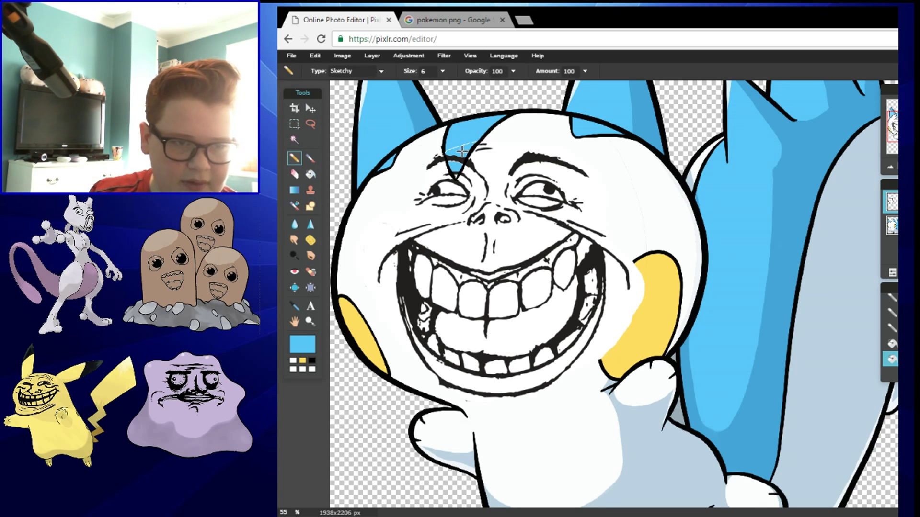
{"action": "left_click_drag", "start_coordinate": [461, 151], "coordinate": [483, 138]}
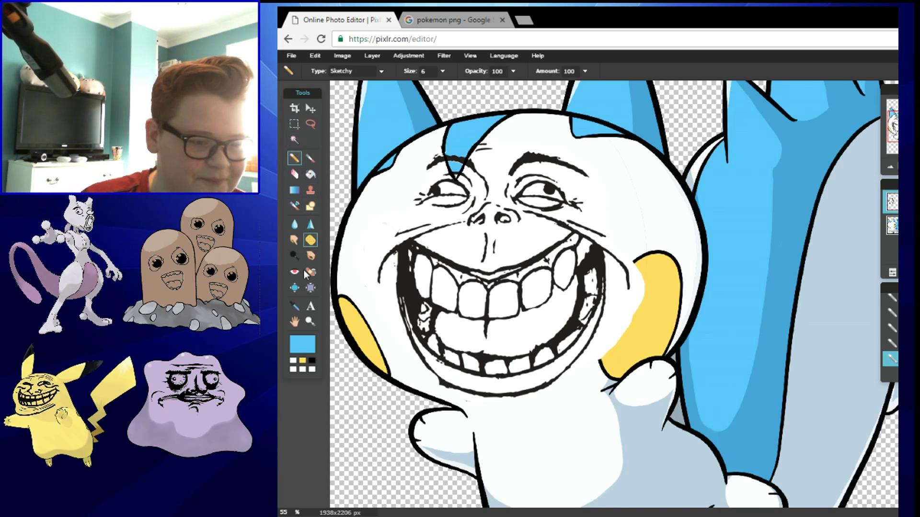
{"action": "left_click", "coordinate": [312, 361]}
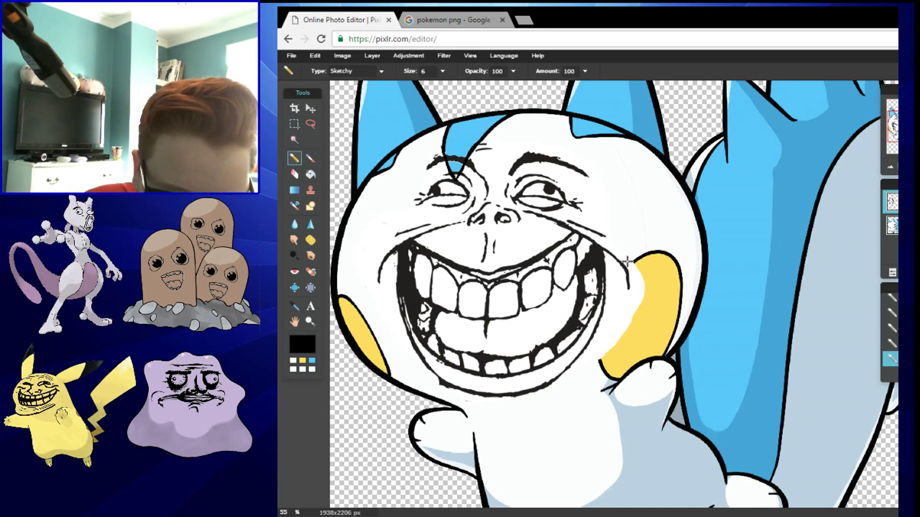
{"action": "left_click_drag", "start_coordinate": [632, 262], "coordinate": [610, 307]}
{"action": "left_click_drag", "start_coordinate": [637, 261], "coordinate": [606, 316]}
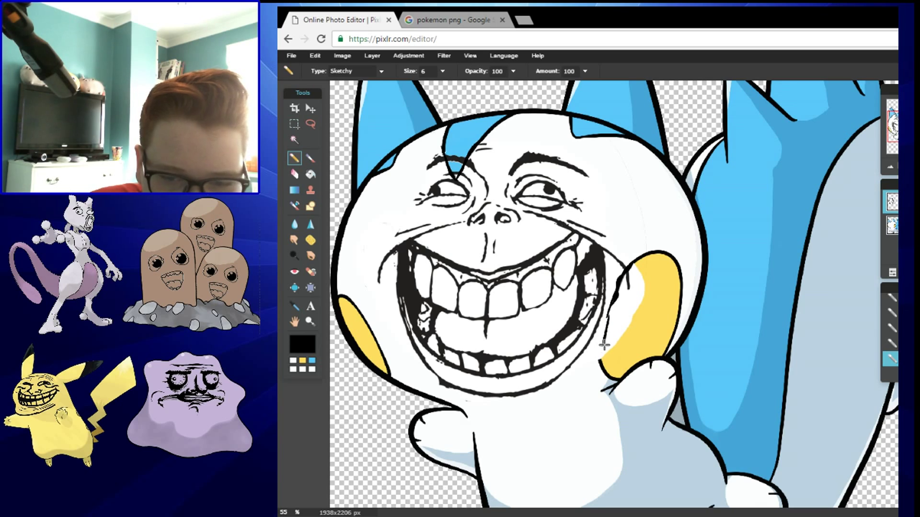
{"action": "key", "text": "ctrl+z"}
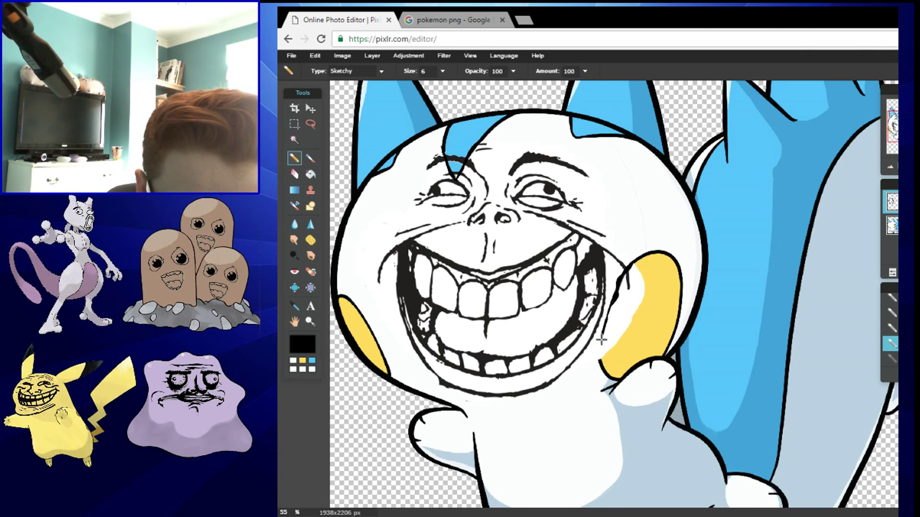
{"action": "left_click_drag", "start_coordinate": [602, 368], "coordinate": [627, 271]}
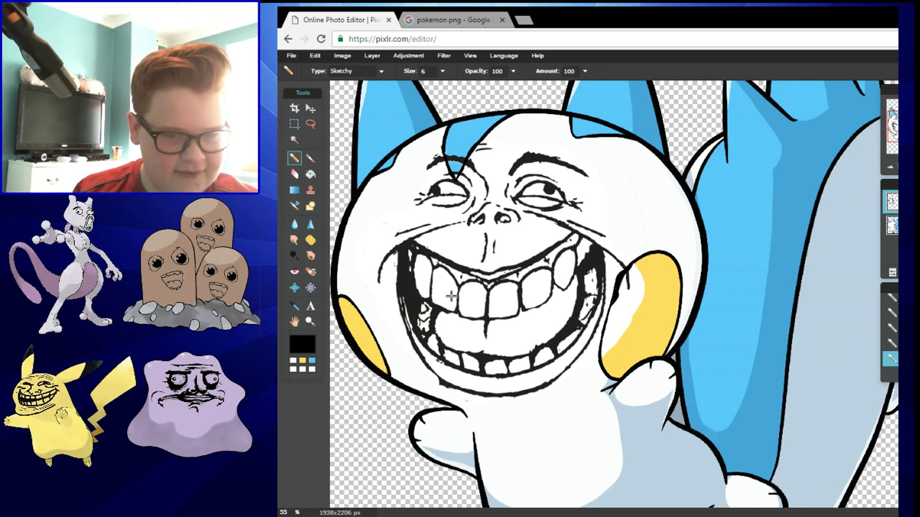
Step: Fill the white patch inside the right cheek with yellow, undoing an accidental background fill
{"action": "left_click", "coordinate": [304, 360]}
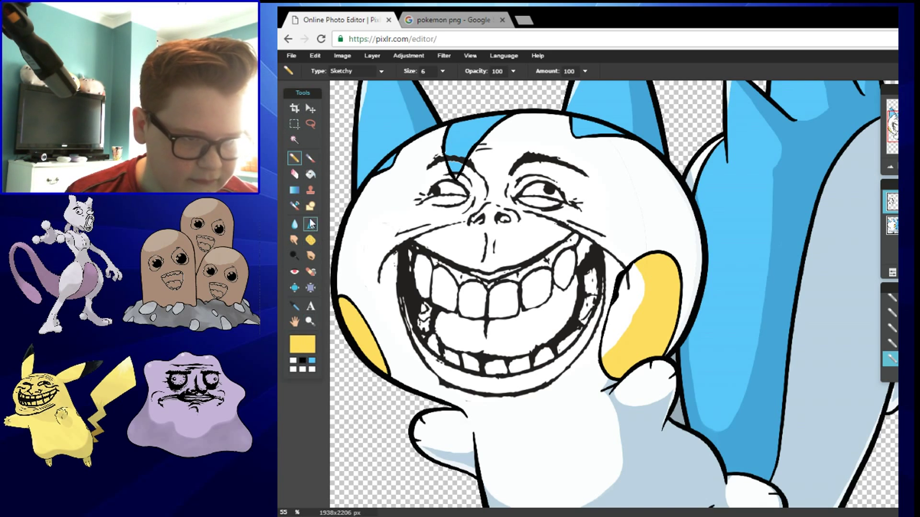
{"action": "left_click", "coordinate": [310, 174]}
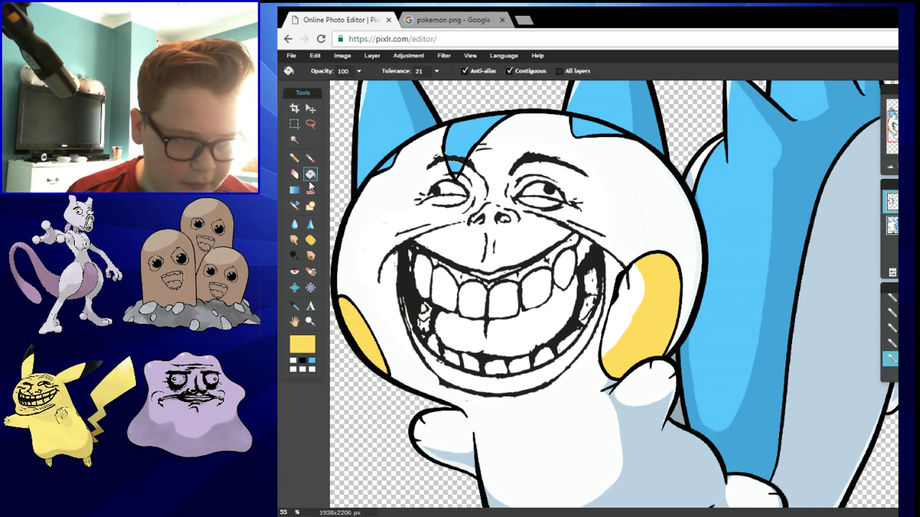
{"action": "left_click", "coordinate": [631, 310]}
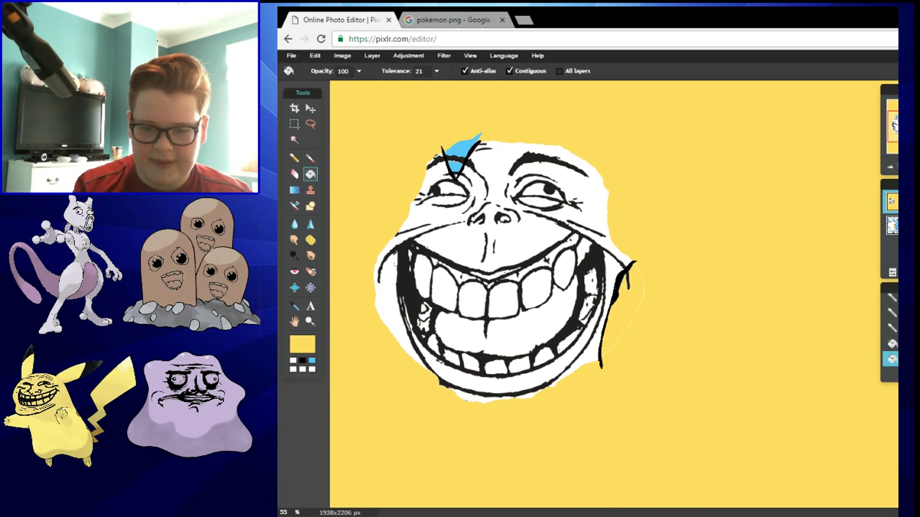
{"action": "key", "text": "ctrl+z"}
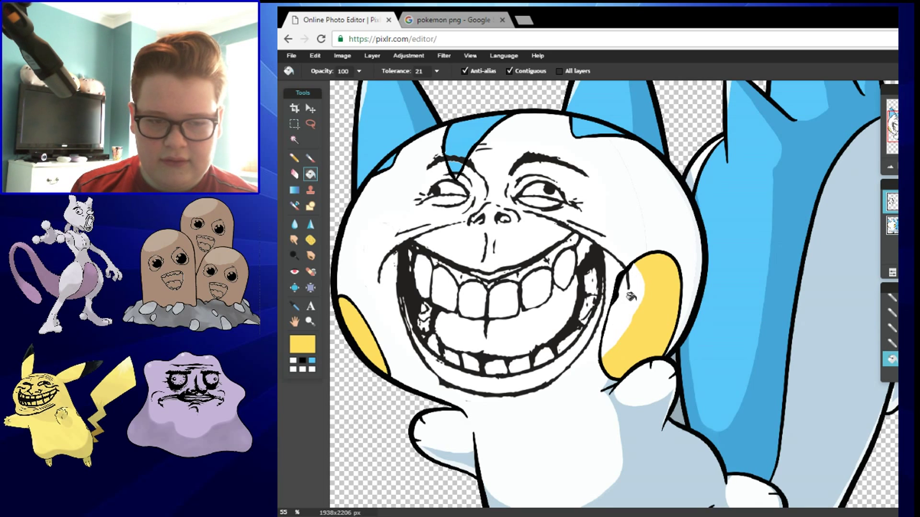
{"action": "left_click", "coordinate": [630, 297]}
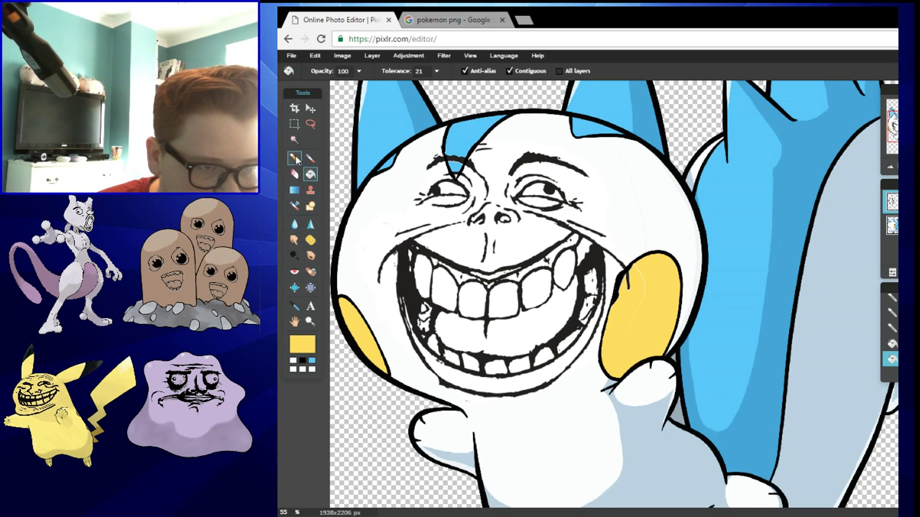
{"action": "left_click", "coordinate": [295, 159]}
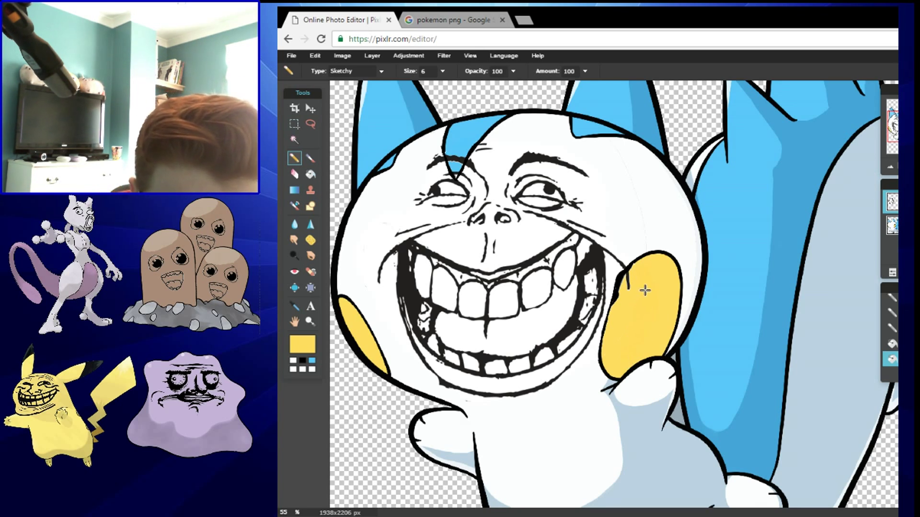
Step: Draw a thin yellow stroke over the right cheek with the size-6 sketchy pencil
{"action": "left_click_drag", "start_coordinate": [636, 276], "coordinate": [644, 289]}
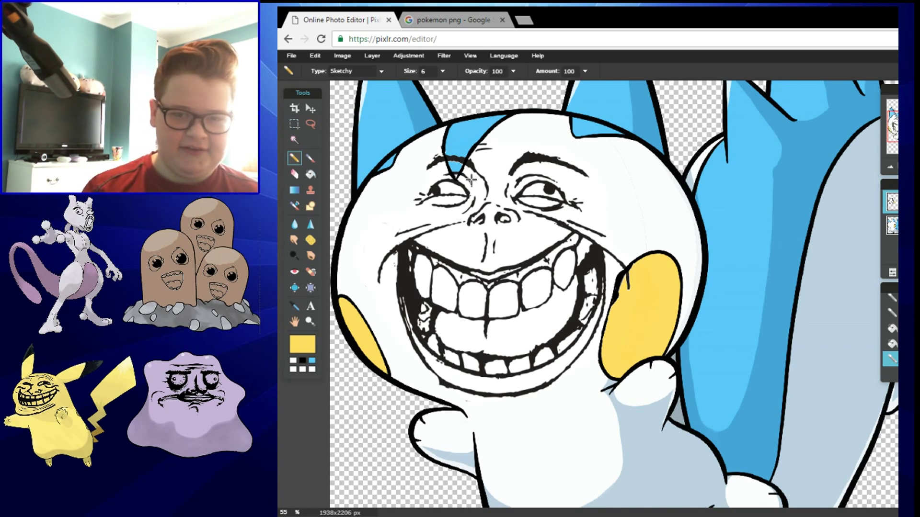
{"action": "left_click", "coordinate": [310, 108]}
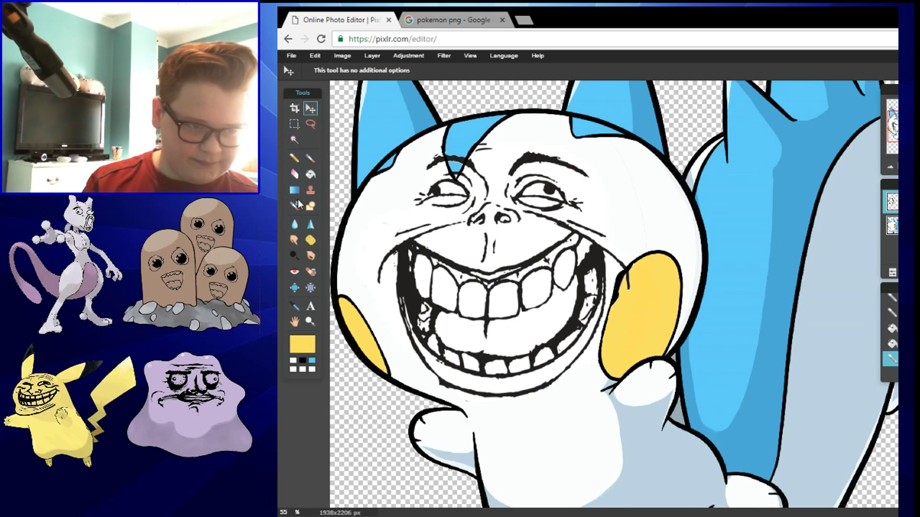
{"action": "left_click", "coordinate": [294, 174]}
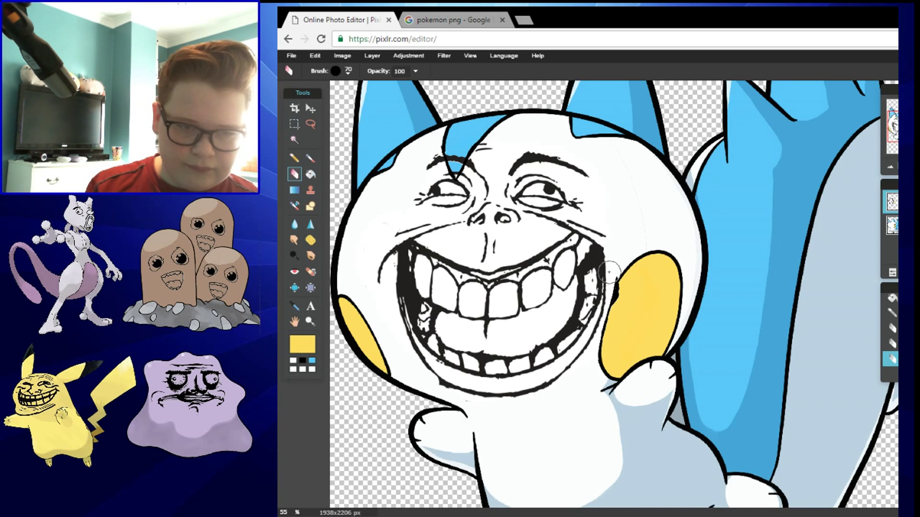
Step: Set the eraser brush size to the 30 preset
{"action": "left_click", "coordinate": [336, 71]}
{"action": "left_click", "coordinate": [463, 98]}
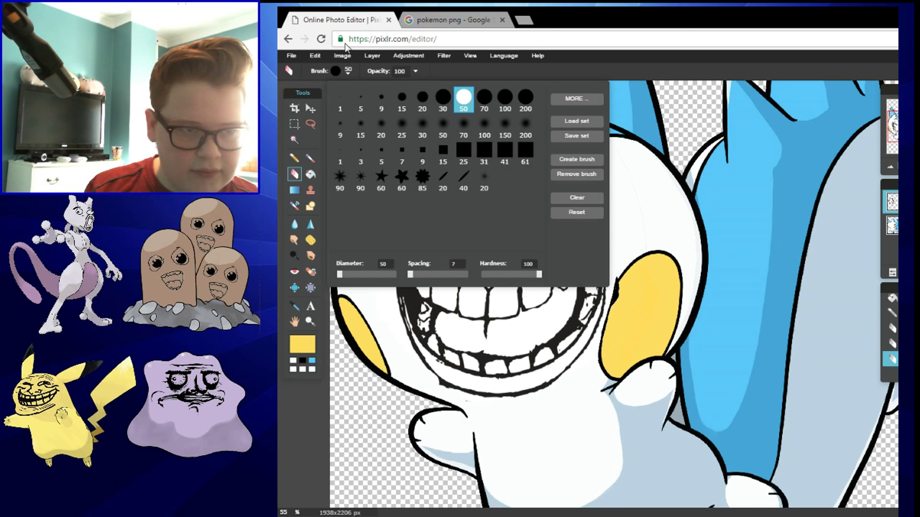
{"action": "left_click", "coordinate": [440, 97]}
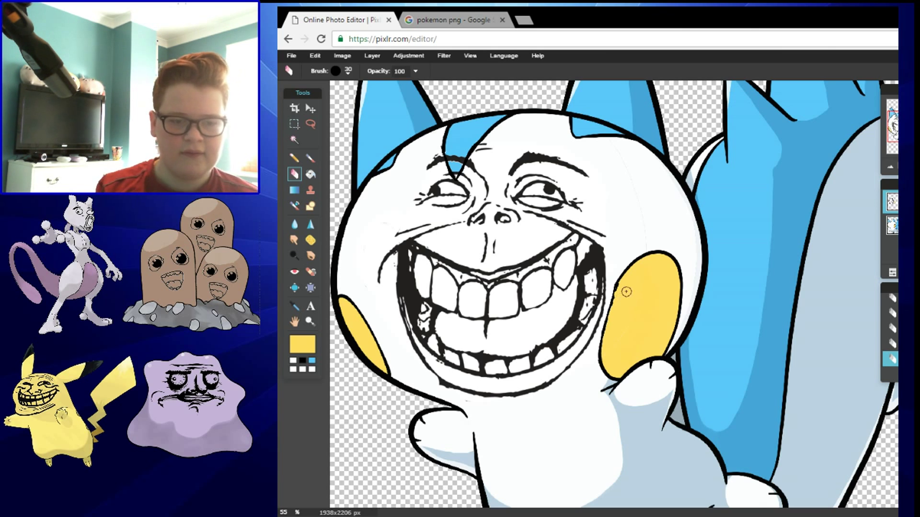
{"action": "scroll", "coordinate": [523, 298], "scroll_direction": "down", "scroll_amount": 1}
Step: Switch to the Move tool and zoom the view out
{"action": "scroll", "coordinate": [508, 292], "scroll_direction": "down", "scroll_amount": 2}
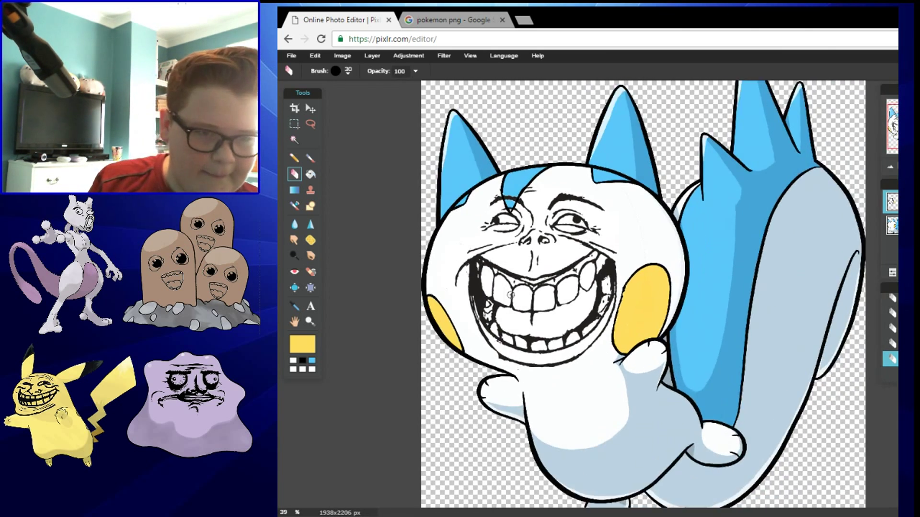
{"action": "scroll", "coordinate": [488, 285], "scroll_direction": "up", "scroll_amount": 2}
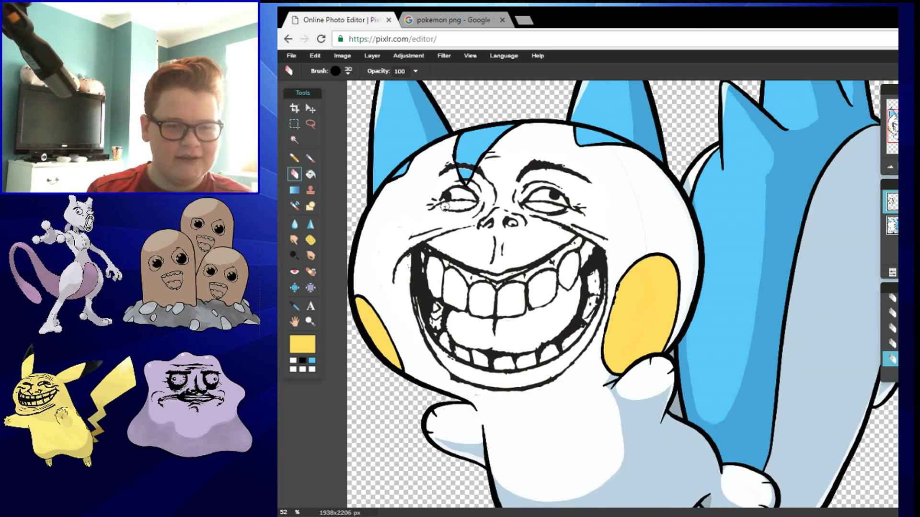
{"action": "left_click", "coordinate": [310, 110]}
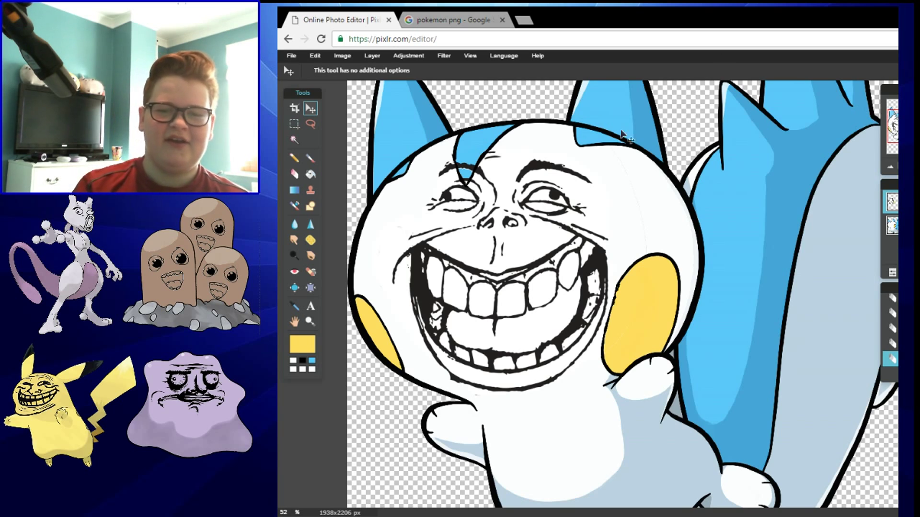
{"action": "scroll", "coordinate": [622, 137], "scroll_direction": "down", "scroll_amount": 1}
{"action": "scroll", "coordinate": [671, 216], "scroll_direction": "down", "scroll_amount": 2}
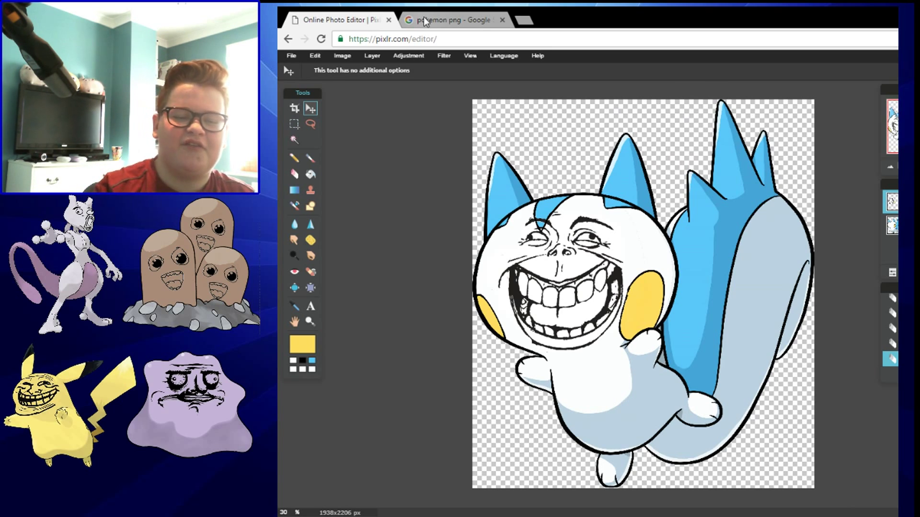
Step: Save the image as pokemon in PNG format
{"action": "left_click", "coordinate": [291, 56]}
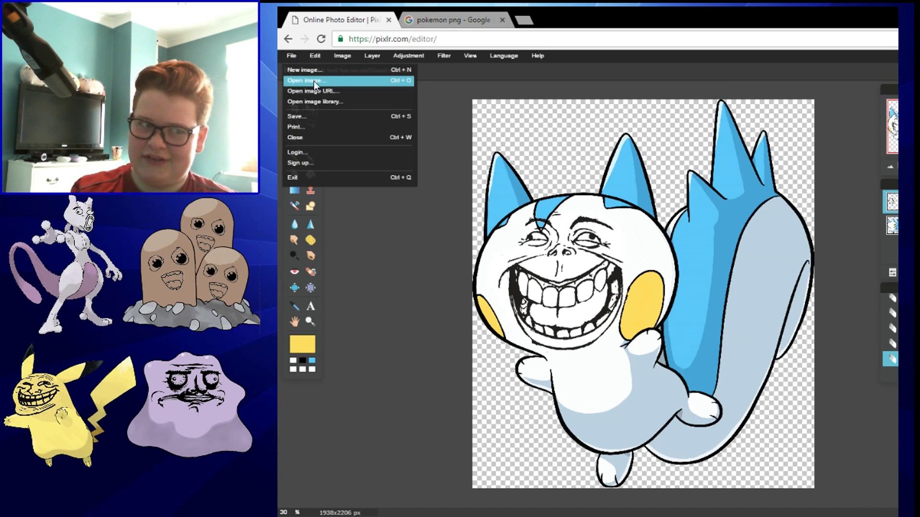
{"action": "left_click", "coordinate": [301, 117]}
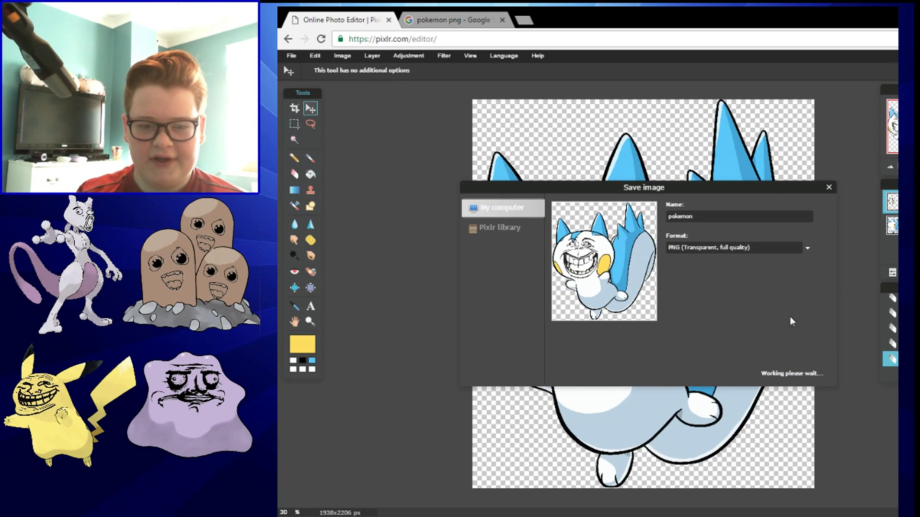
{"action": "left_click", "coordinate": [711, 249]}
{"action": "left_click", "coordinate": [759, 341]}
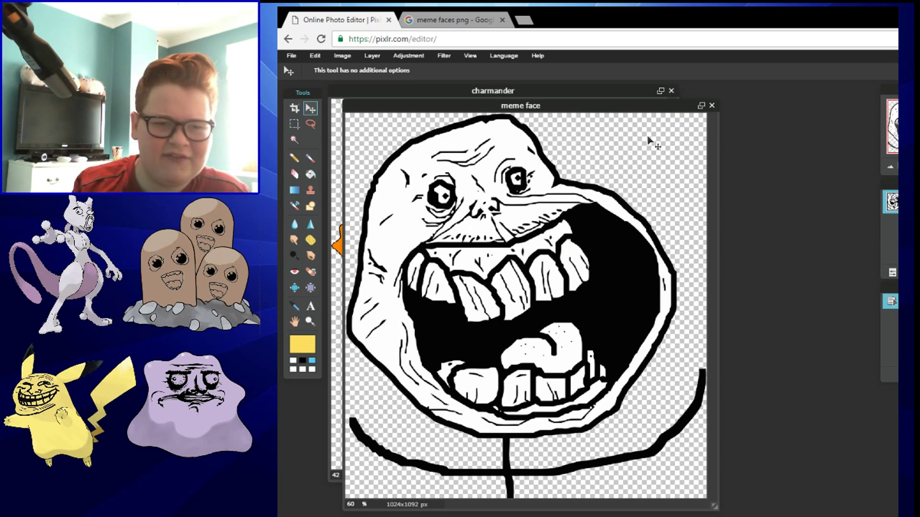
Step: Maximize the charmander window, then bring the meme face window forward and maximize it
{"action": "left_click_drag", "start_coordinate": [522, 93], "coordinate": [622, 129]}
{"action": "left_click", "coordinate": [635, 95]}
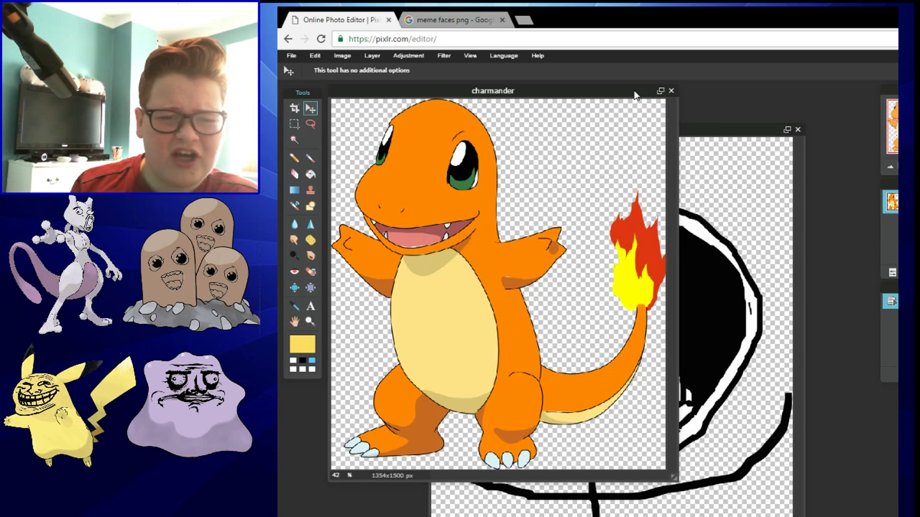
{"action": "left_click", "coordinate": [661, 91]}
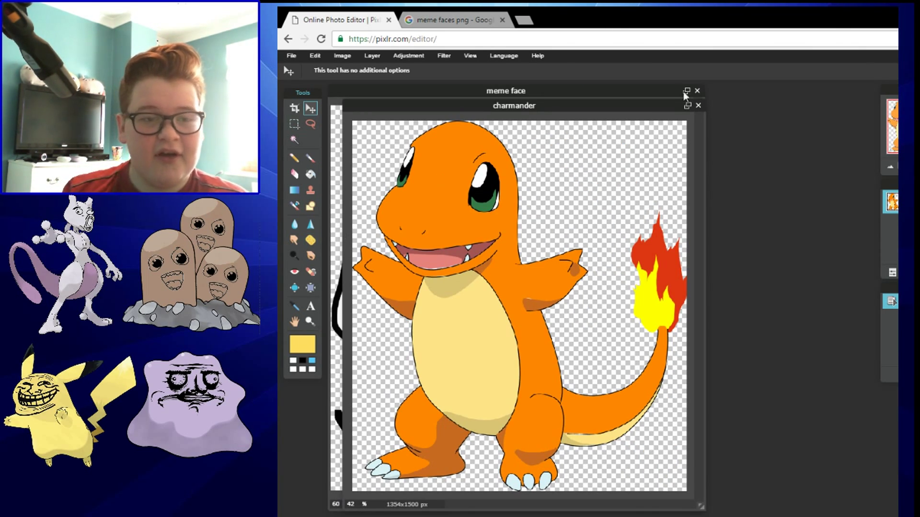
{"action": "left_click", "coordinate": [686, 91]}
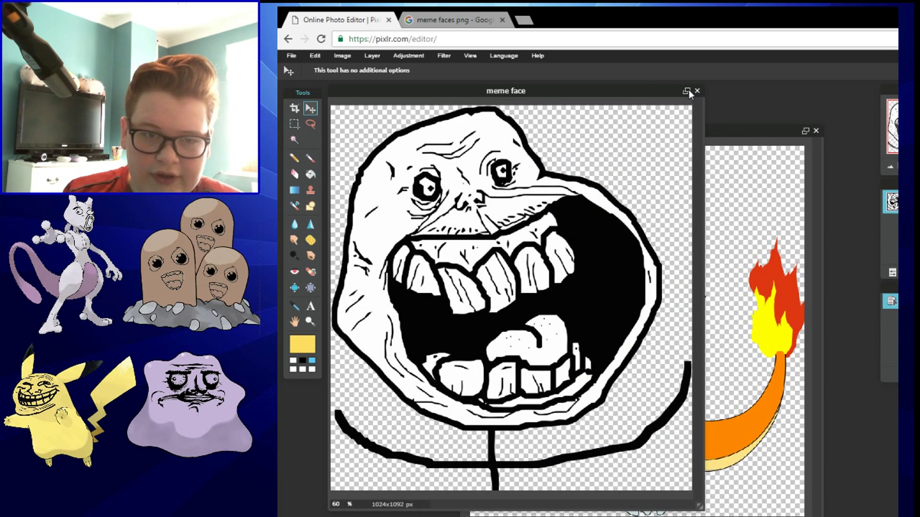
{"action": "left_click", "coordinate": [686, 91]}
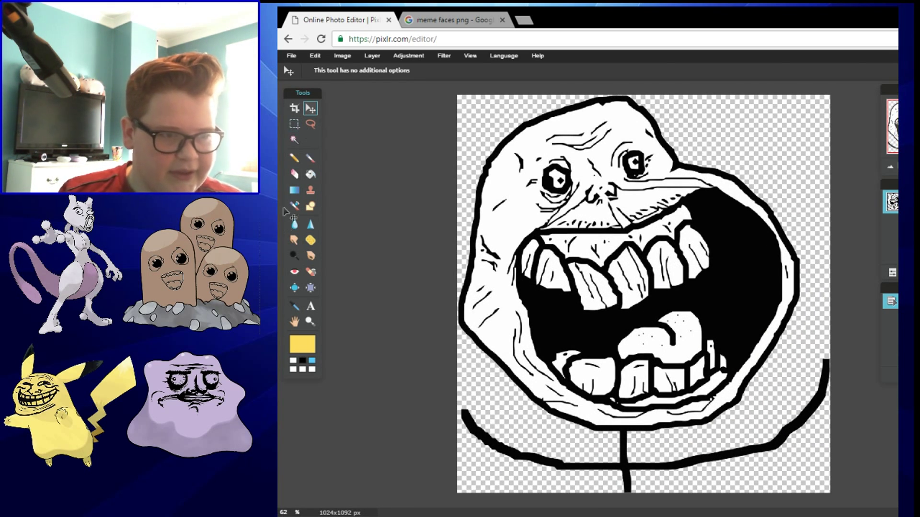
Step: Erase the curved body line and neck stub under the face with a 200 eraser
{"action": "left_click", "coordinate": [297, 175]}
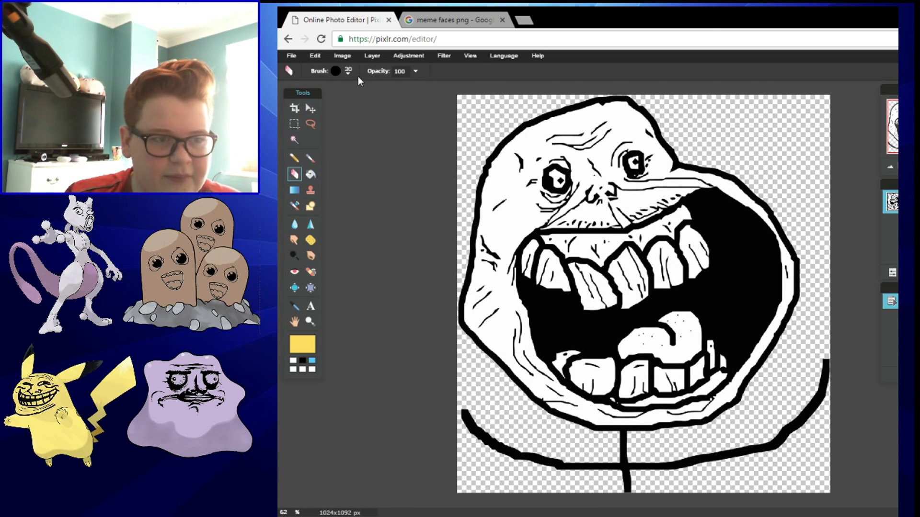
{"action": "left_click", "coordinate": [336, 71]}
{"action": "left_click", "coordinate": [525, 97]}
{"action": "left_click", "coordinate": [462, 428]}
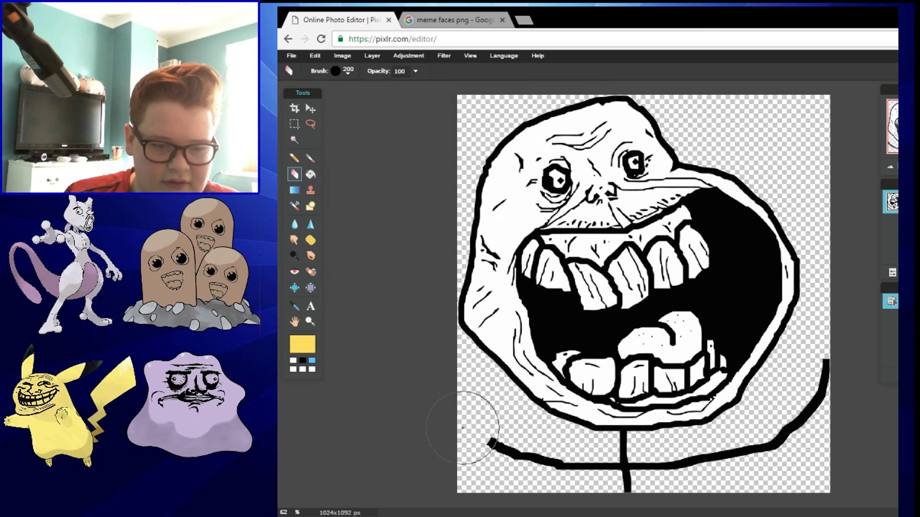
{"action": "mouse_move", "coordinate": [462, 427]}
{"action": "left_mouse_down"}
{"action": "mouse_move", "coordinate": [519, 461]}
{"action": "mouse_move", "coordinate": [632, 488]}
{"action": "mouse_move", "coordinate": [752, 479]}
{"action": "mouse_move", "coordinate": [838, 392]}
{"action": "mouse_move", "coordinate": [805, 387]}
{"action": "left_mouse_up"}
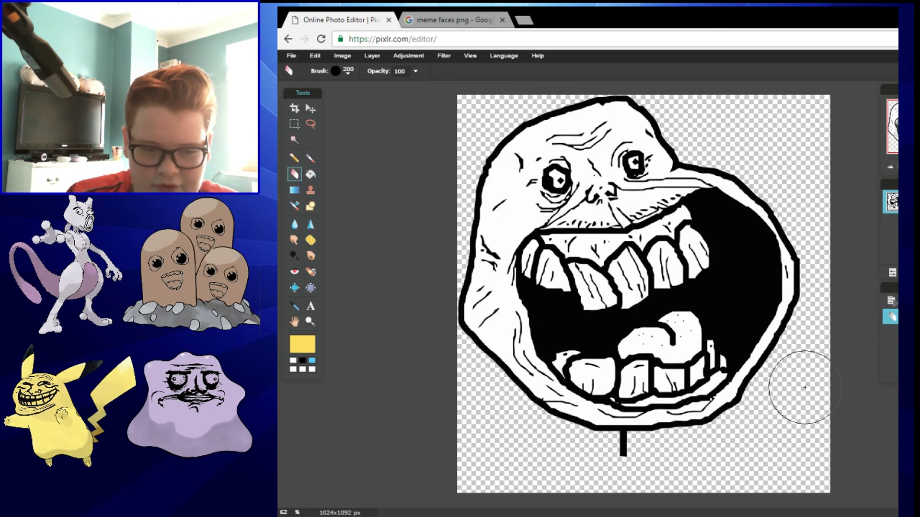
{"action": "left_click", "coordinate": [623, 467]}
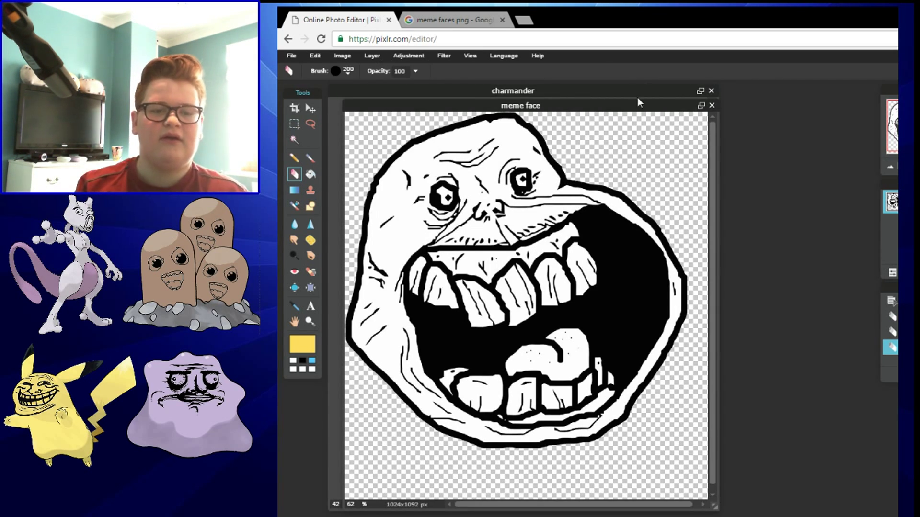
Step: Bring charmander forward, maximize it, and nudge its layer into place with the Move tool
{"action": "left_click", "coordinate": [637, 95]}
{"action": "left_click", "coordinate": [699, 91]}
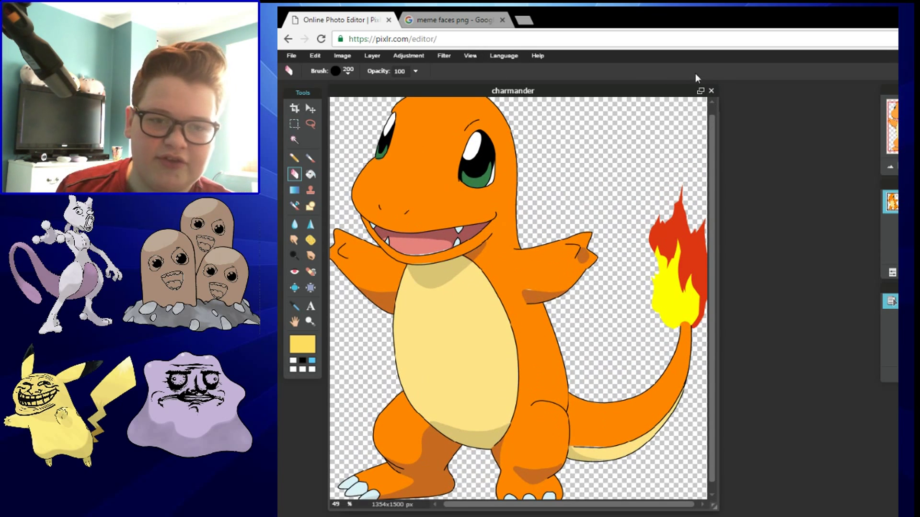
{"action": "left_click", "coordinate": [700, 92]}
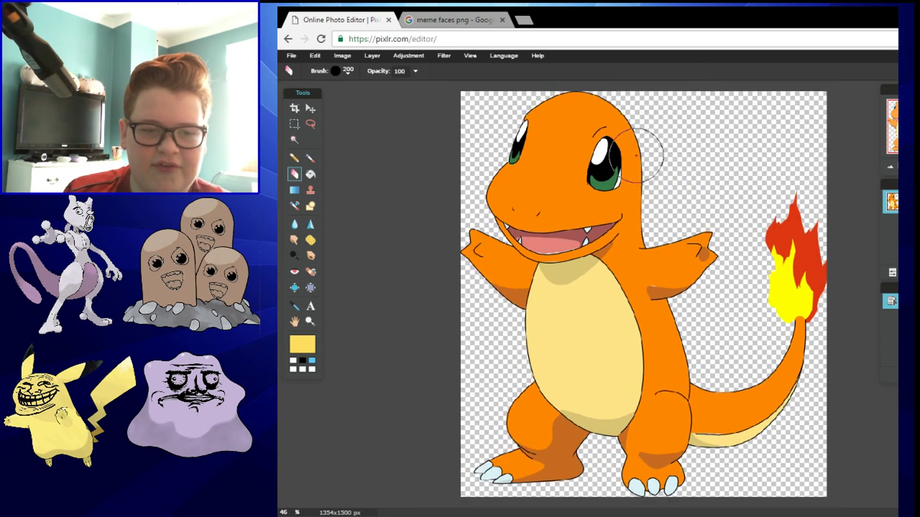
{"action": "left_click", "coordinate": [311, 107]}
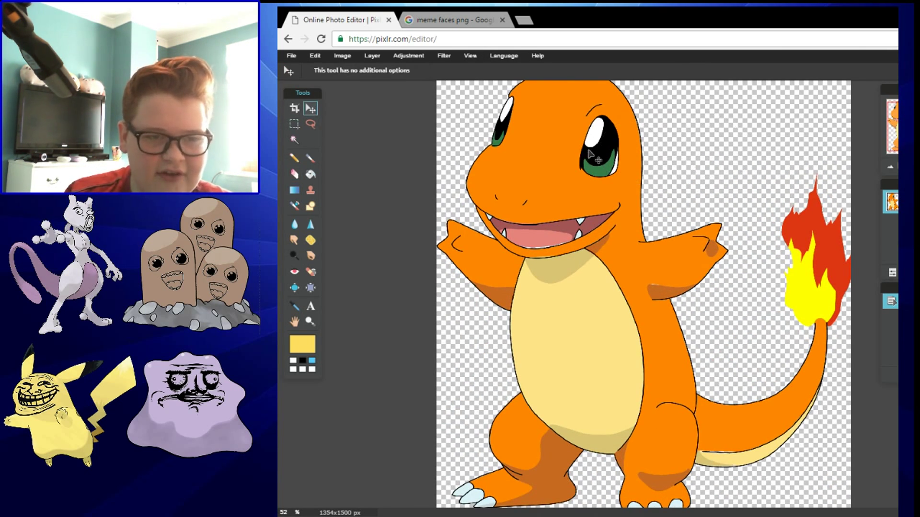
{"action": "mouse_move", "coordinate": [793, 142]}
{"action": "left_mouse_down"}
{"action": "mouse_move", "coordinate": [741, 169]}
{"action": "mouse_move", "coordinate": [730, 153]}
{"action": "left_mouse_up"}
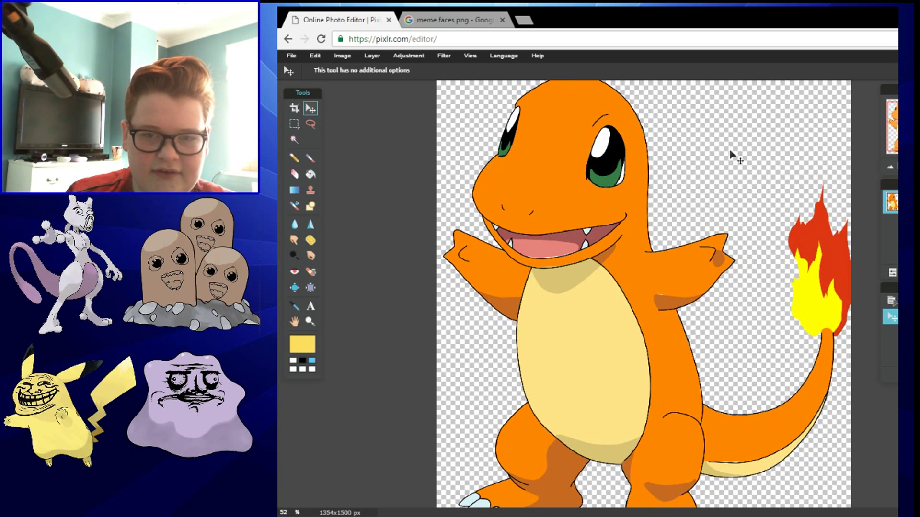
{"action": "scroll", "coordinate": [713, 192], "scroll_direction": "down", "scroll_amount": 1}
{"action": "scroll", "coordinate": [695, 201], "scroll_direction": "down", "scroll_amount": 1}
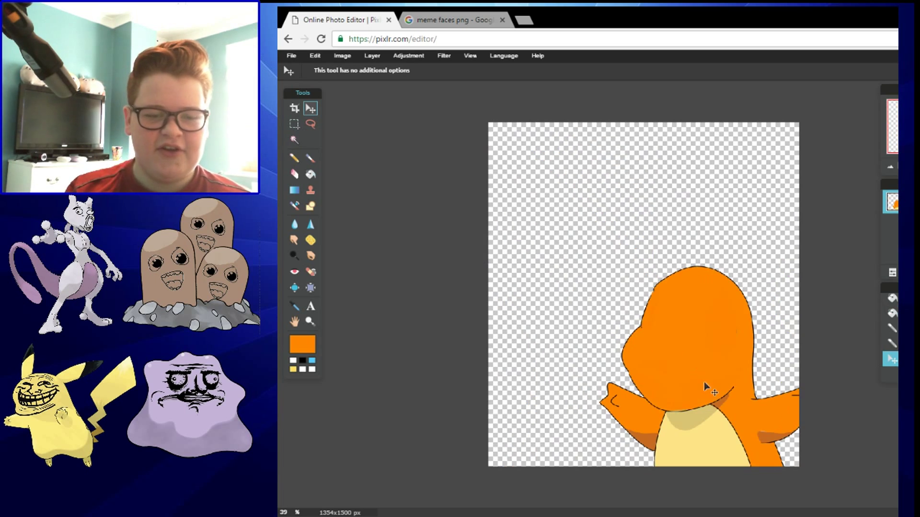
{"action": "left_click_drag", "start_coordinate": [589, 246], "coordinate": [587, 247]}
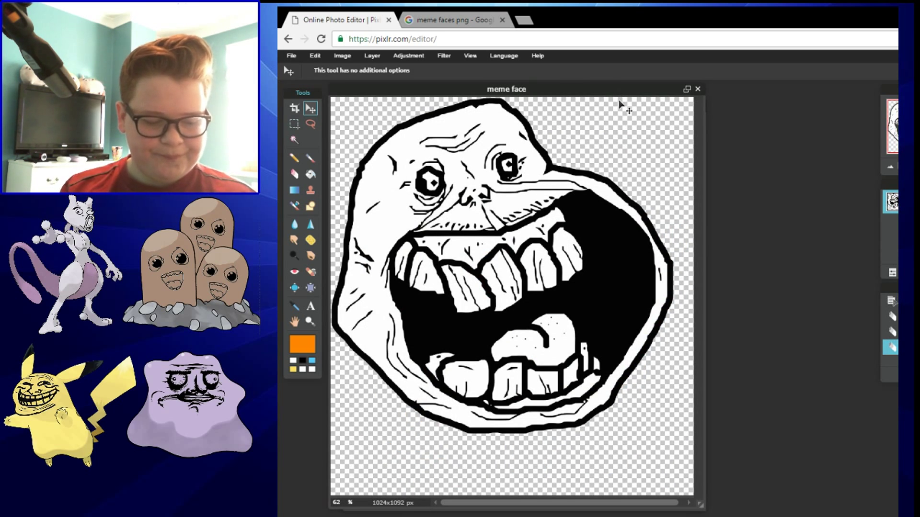
Step: Copy the entire meme face image and move its window aside
{"action": "key", "text": "ctrl+a"}
{"action": "key", "text": "ctrl+c"}
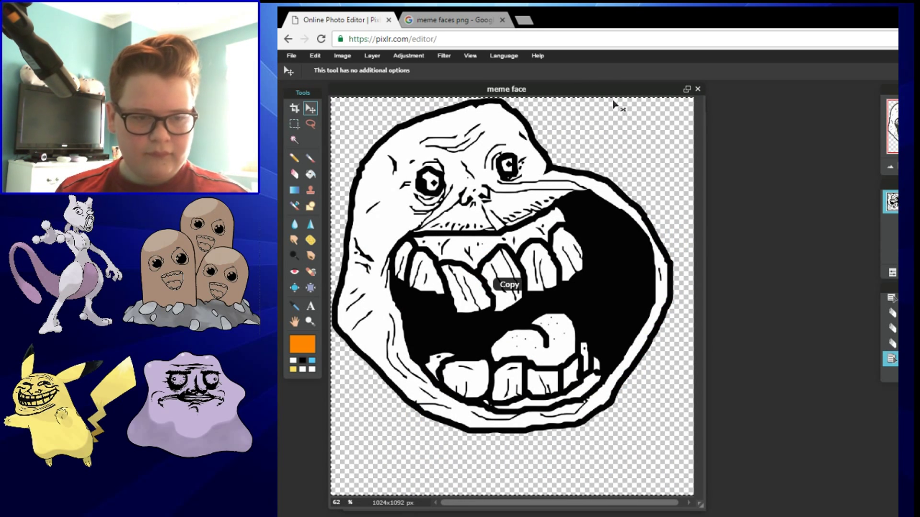
{"action": "left_click_drag", "start_coordinate": [616, 105], "coordinate": [637, 148]}
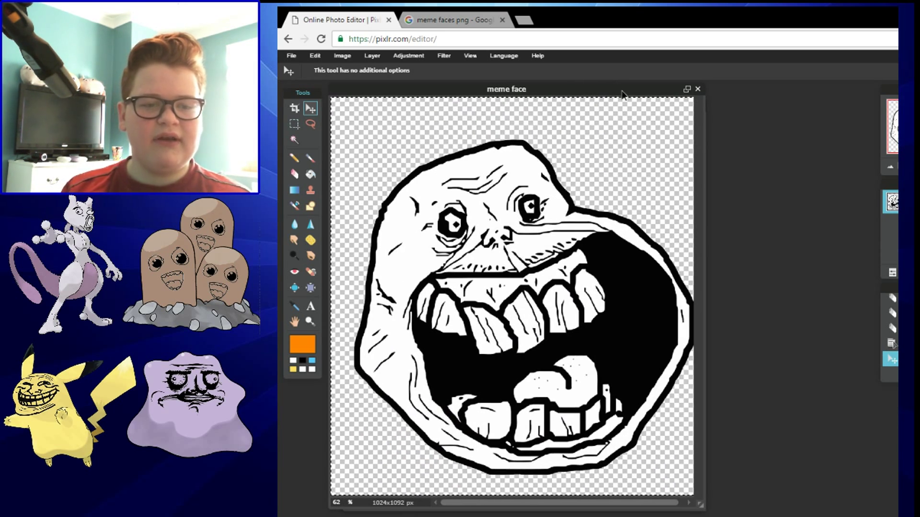
{"action": "left_click_drag", "start_coordinate": [622, 93], "coordinate": [787, 226]}
Step: Paste the meme face into the charmander document and maximize it
{"action": "left_click", "coordinate": [552, 110]}
{"action": "key", "text": "ctrl+v"}
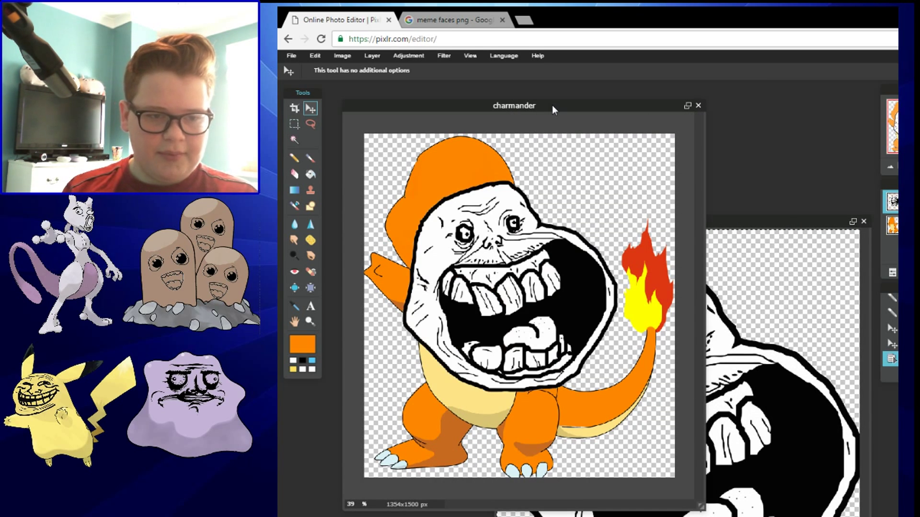
{"action": "left_click_drag", "start_coordinate": [553, 109], "coordinate": [731, 151]}
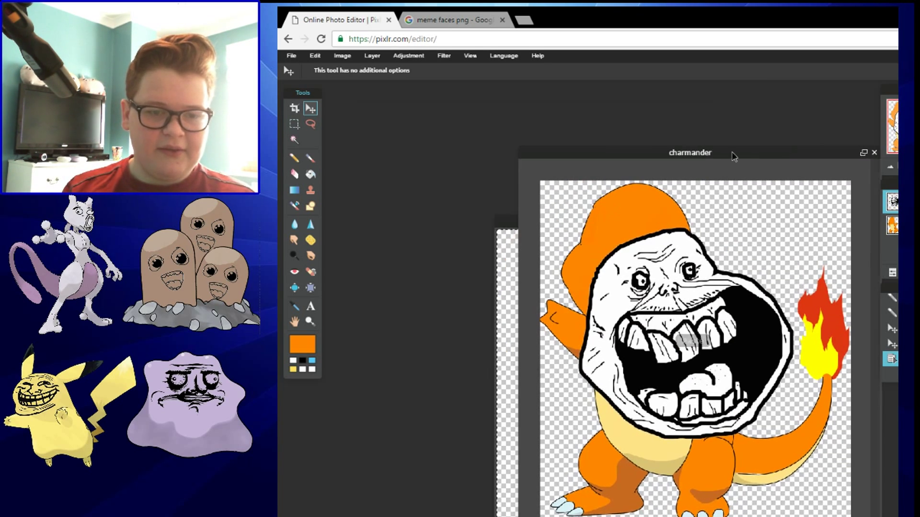
{"action": "left_click", "coordinate": [862, 152]}
{"action": "left_click", "coordinate": [318, 56]}
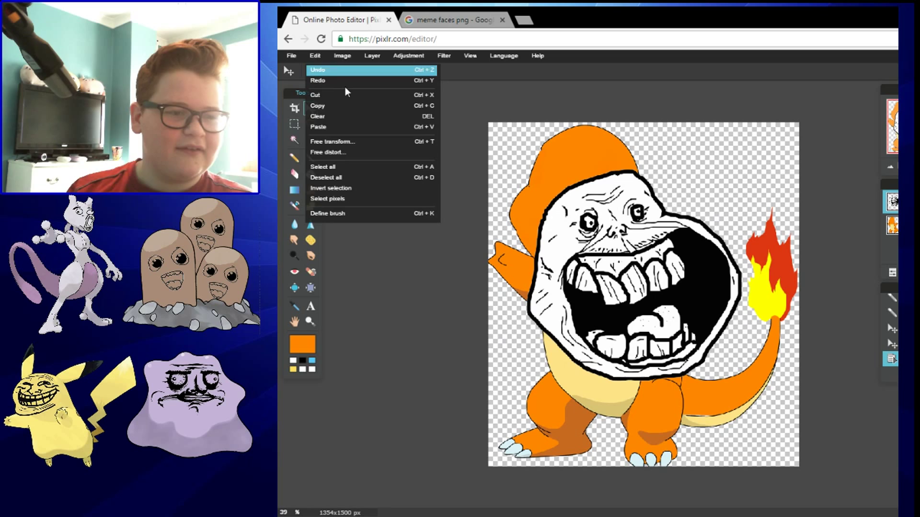
Step: Free-transform the pasted face, scaling it down to fit over Charmander's head
{"action": "left_click", "coordinate": [349, 143]}
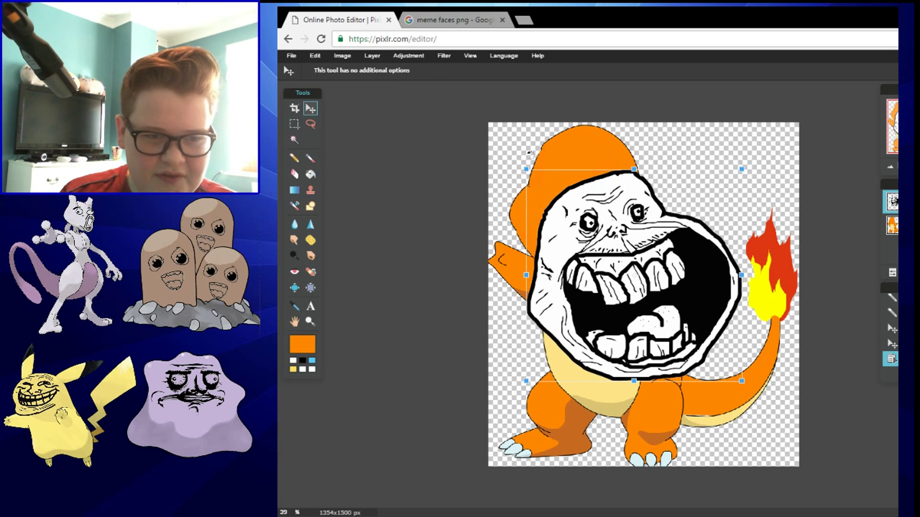
{"action": "left_click_drag", "start_coordinate": [521, 167], "coordinate": [544, 194]}
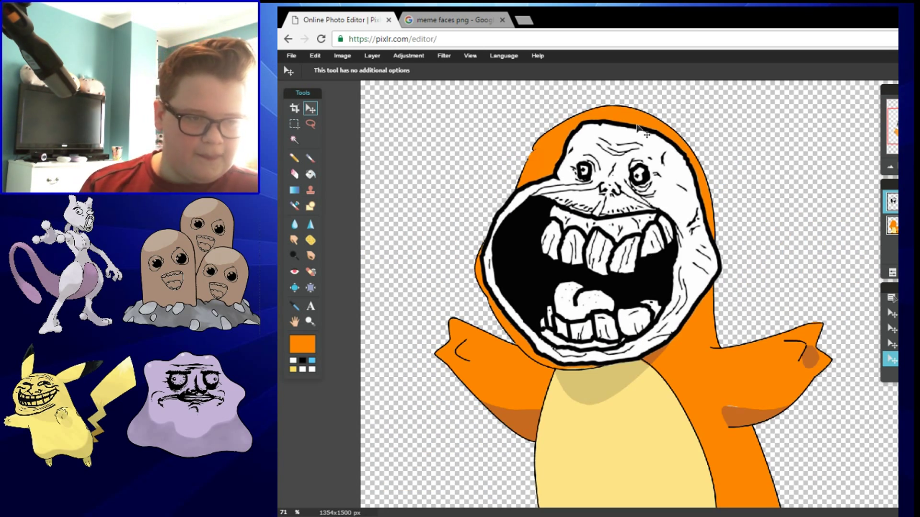
{"action": "left_click", "coordinate": [295, 175]}
Step: Erase the face's stray edges with a 50 eraser brush, undoing one stroke
{"action": "left_click_drag", "start_coordinate": [500, 184], "coordinate": [455, 192]}
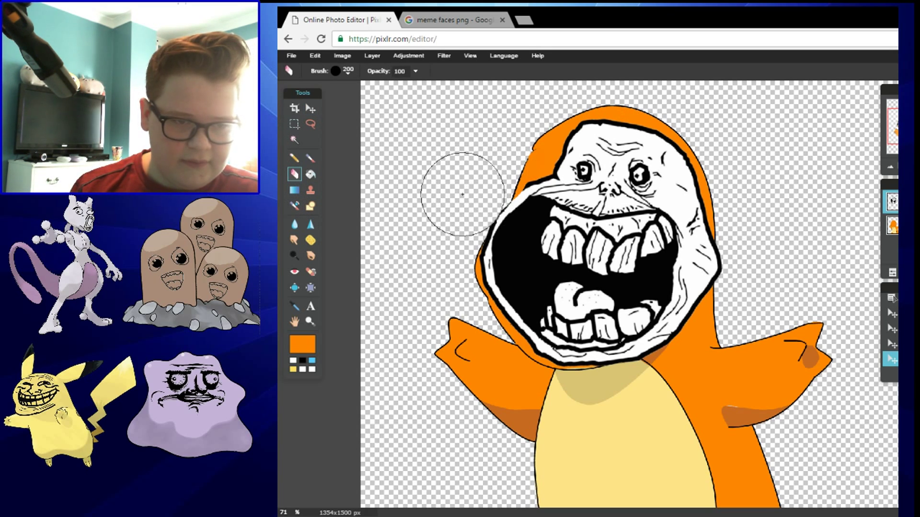
{"action": "left_click", "coordinate": [351, 72]}
{"action": "left_click", "coordinate": [463, 98]}
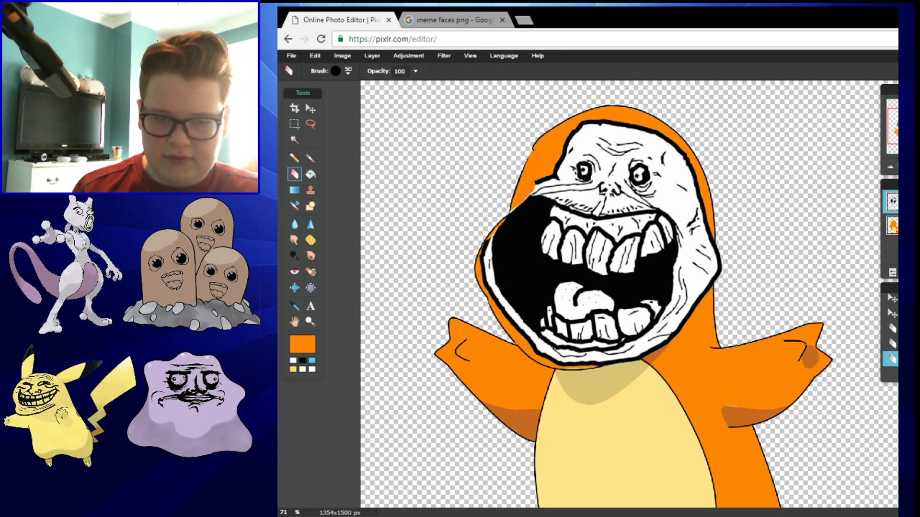
{"action": "key", "text": "ctrl+z"}
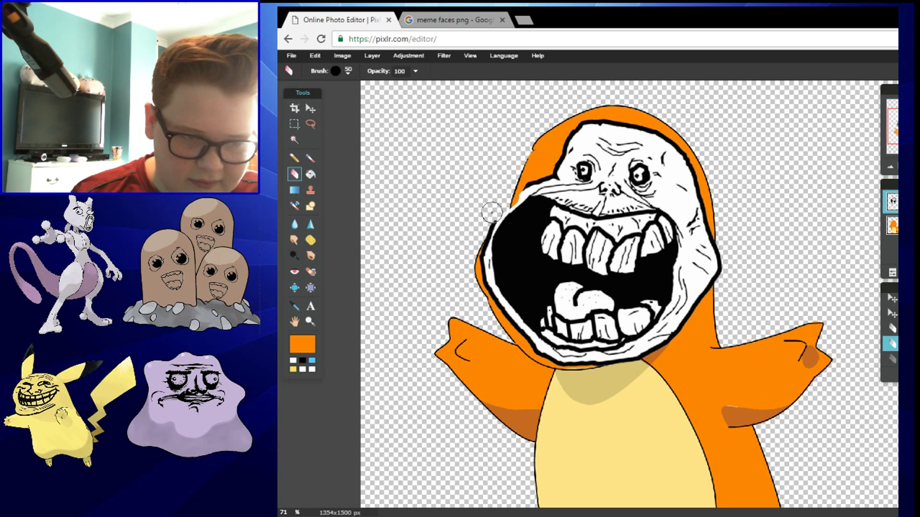
{"action": "left_click_drag", "start_coordinate": [481, 234], "coordinate": [483, 229]}
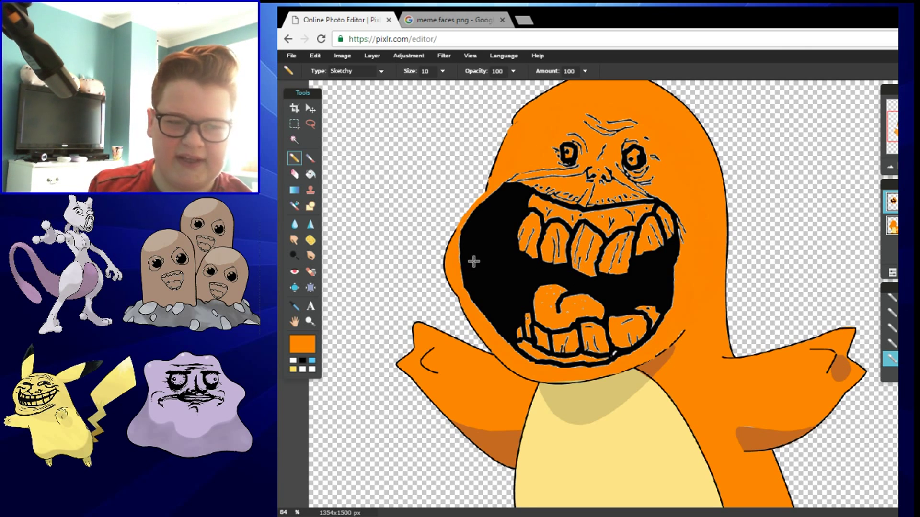
Step: Zoom in and out to inspect the blended face on Charmander
{"action": "scroll", "coordinate": [472, 261], "scroll_direction": "up", "scroll_amount": 1}
{"action": "scroll", "coordinate": [501, 277], "scroll_direction": "down", "scroll_amount": 1}
{"action": "scroll", "coordinate": [499, 277], "scroll_direction": "up", "scroll_amount": 1}
{"action": "scroll", "coordinate": [487, 257], "scroll_direction": "up", "scroll_amount": 1}
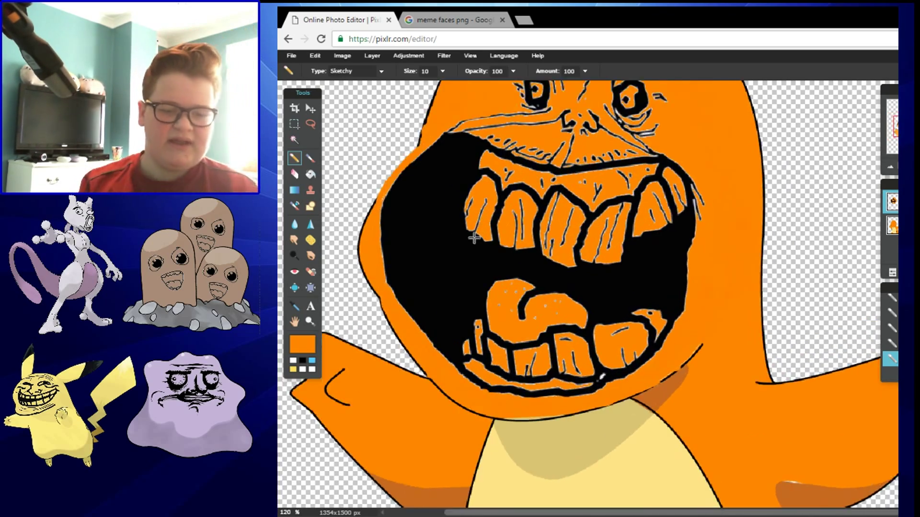
{"action": "scroll", "coordinate": [623, 383], "scroll_direction": "up", "scroll_amount": 2}
{"action": "scroll", "coordinate": [694, 423], "scroll_direction": "up", "scroll_amount": 1}
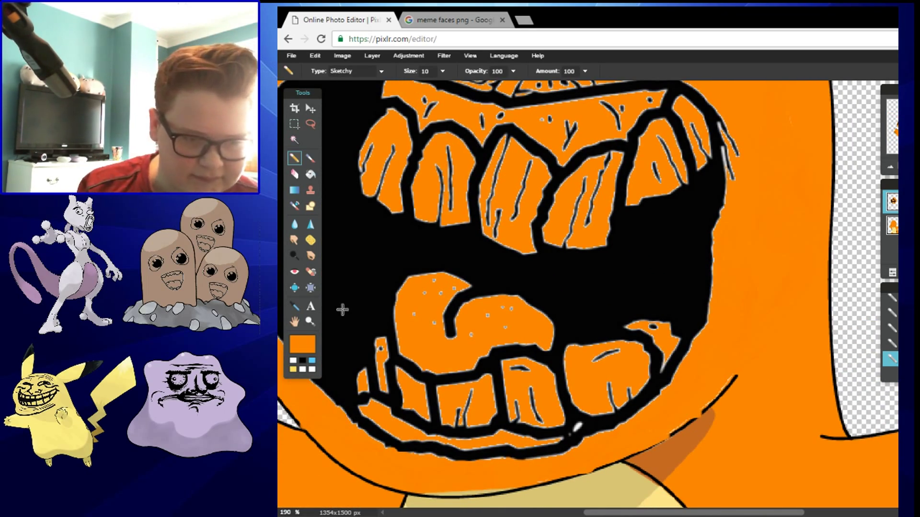
{"action": "scroll", "coordinate": [560, 308], "scroll_direction": "down", "scroll_amount": 4}
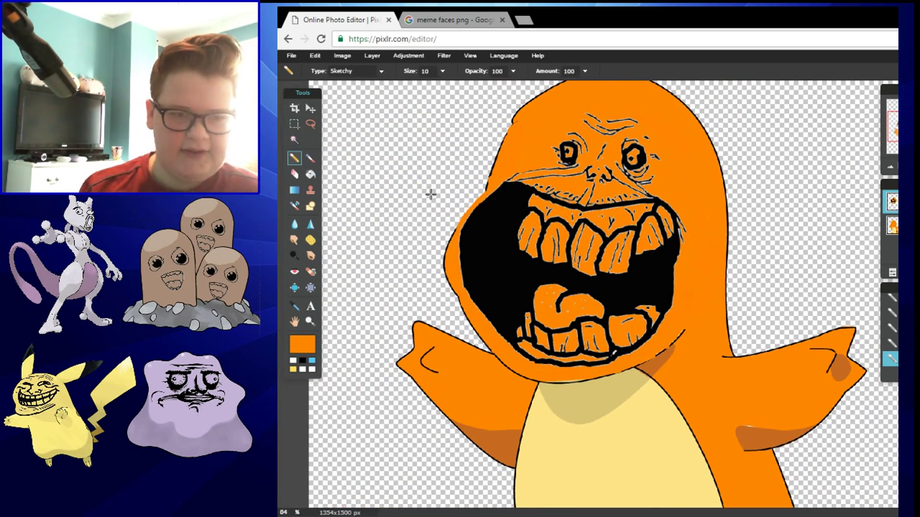
{"action": "scroll", "coordinate": [544, 263], "scroll_direction": "down", "scroll_amount": 2}
{"action": "scroll", "coordinate": [544, 263], "scroll_direction": "up", "scroll_amount": 2}
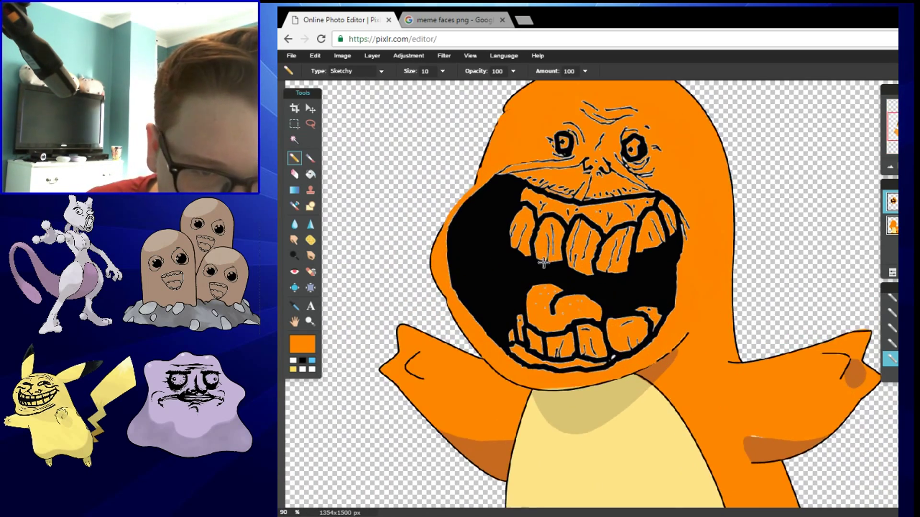
{"action": "scroll", "coordinate": [594, 182], "scroll_direction": "up", "scroll_amount": 2}
{"action": "scroll", "coordinate": [594, 182], "scroll_direction": "down", "scroll_amount": 2}
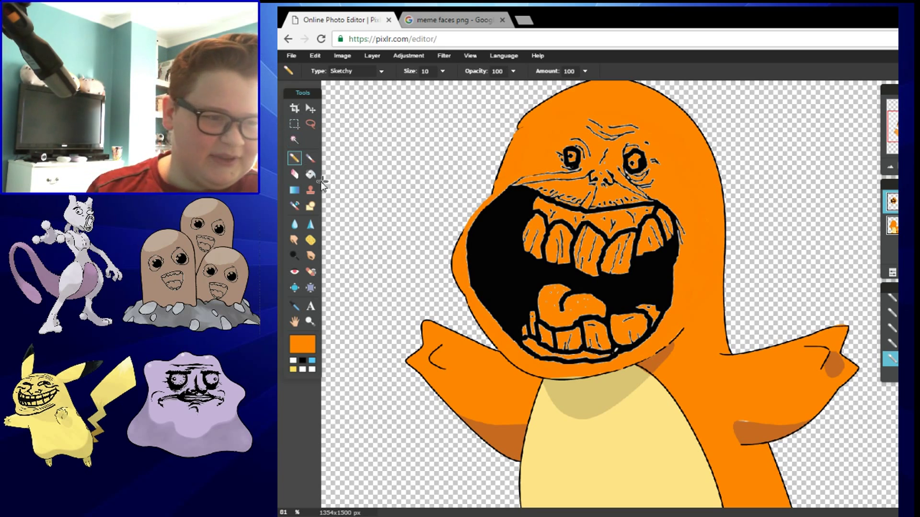
Step: Set the primary drawing colour to black
{"action": "left_click", "coordinate": [303, 359]}
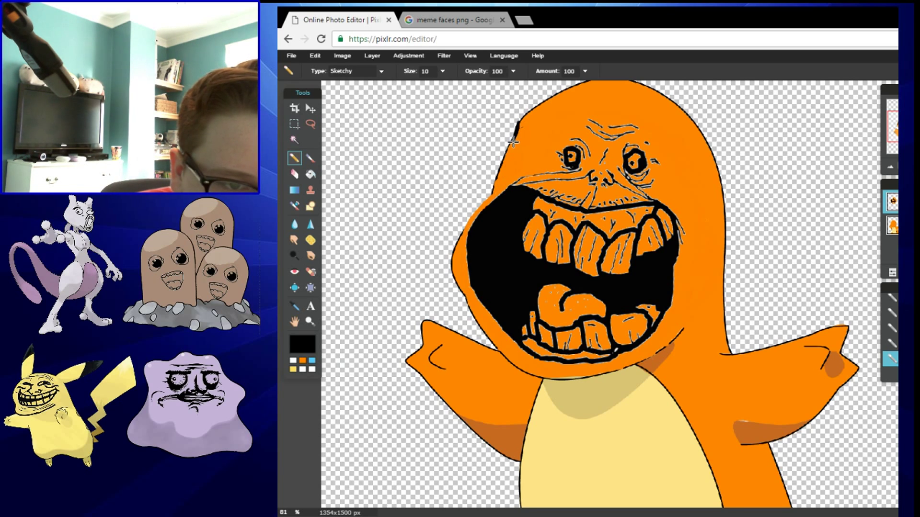
{"action": "scroll", "coordinate": [493, 308], "scroll_direction": "down", "scroll_amount": 3}
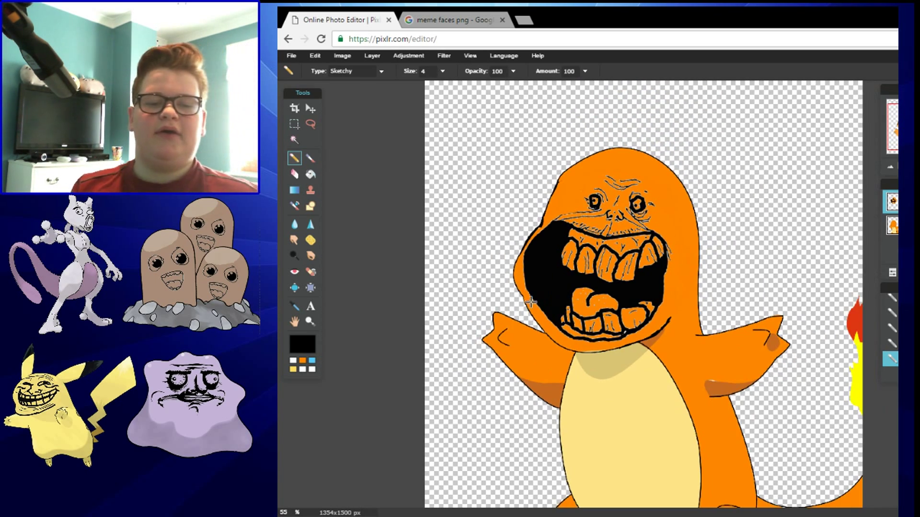
{"action": "scroll", "coordinate": [527, 301], "scroll_direction": "down", "scroll_amount": 3}
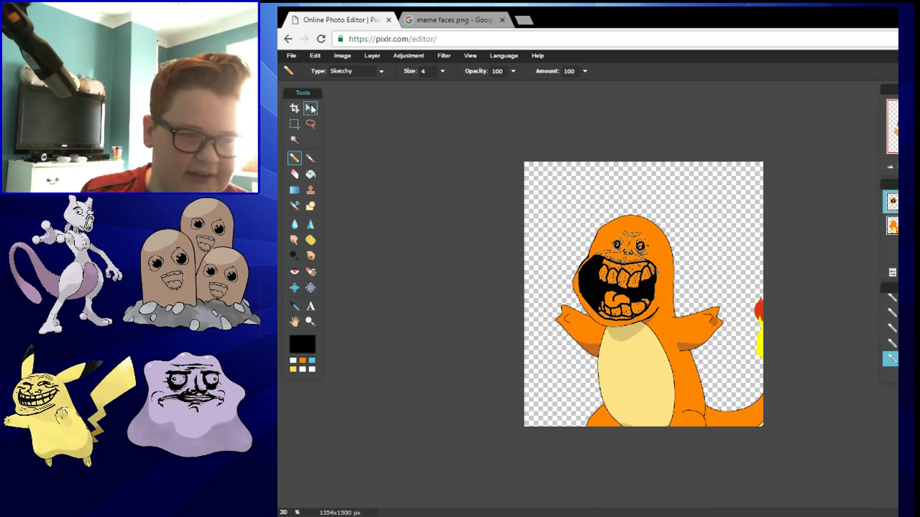
{"action": "left_click", "coordinate": [310, 109]}
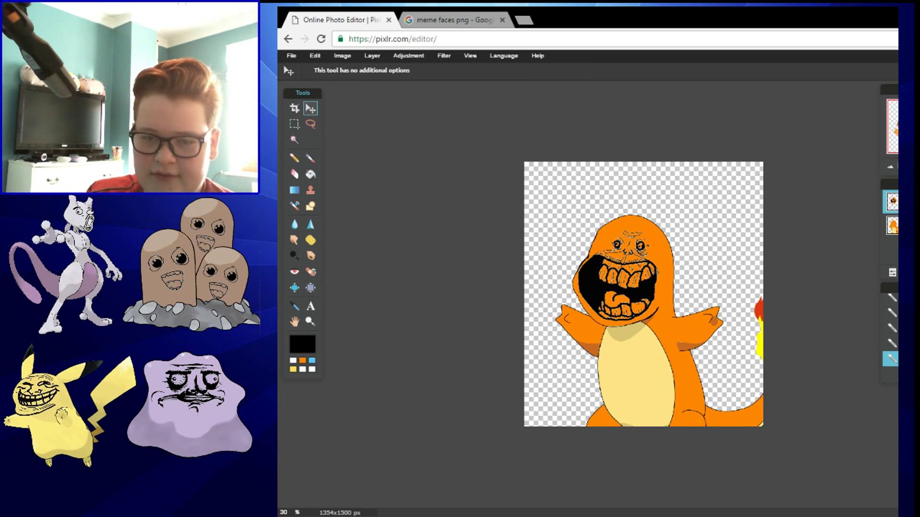
Step: Merge the face into Charmander with Ctrl+E and drag the result up-left onto the canvas
{"action": "key", "text": "ctrl+e"}
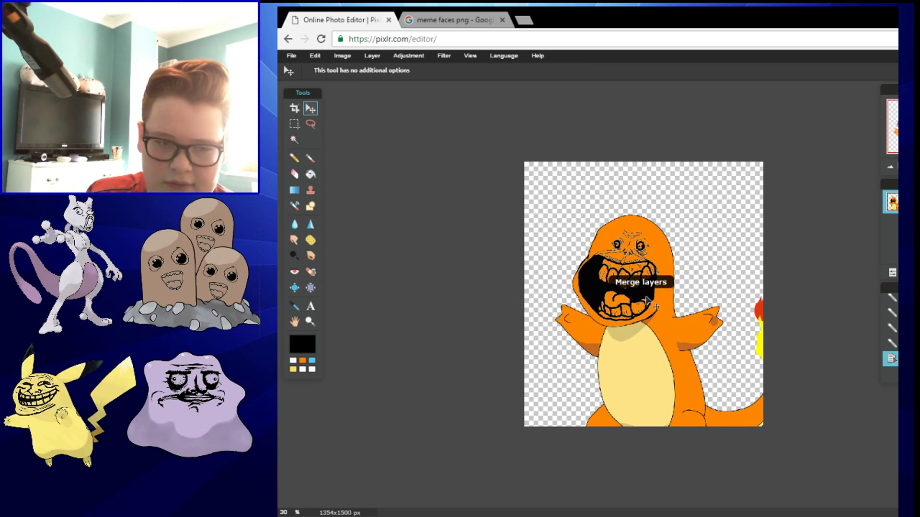
{"action": "left_click_drag", "start_coordinate": [656, 354], "coordinate": [624, 312]}
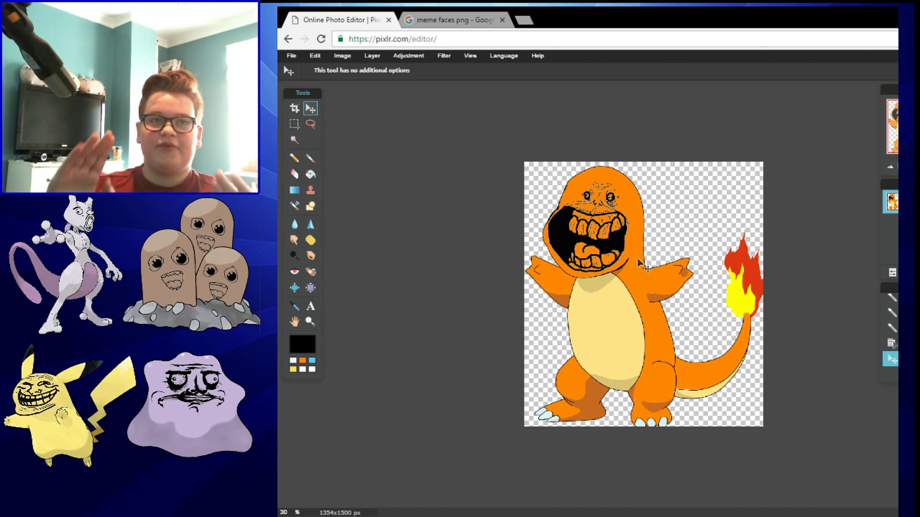
{"action": "left_click", "coordinate": [290, 56]}
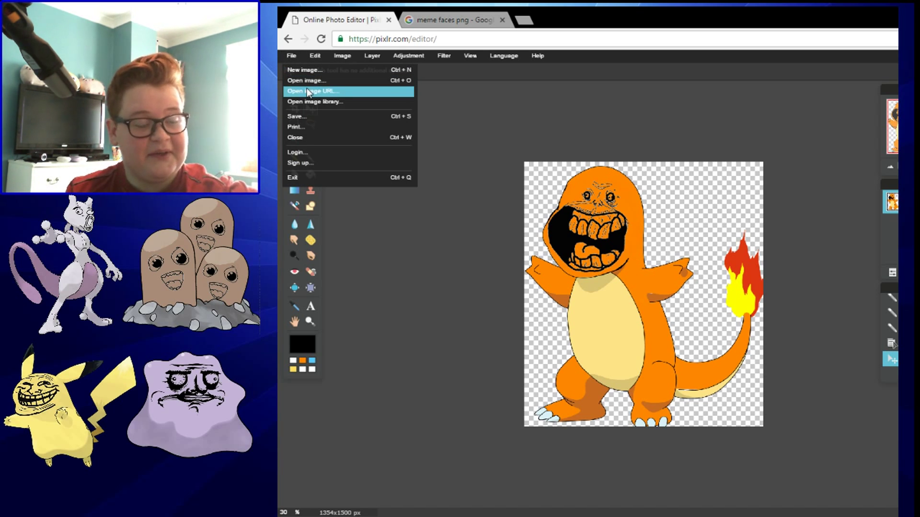
Step: Save the image as a transparent full-quality PNG named charmander
{"action": "left_click", "coordinate": [307, 116]}
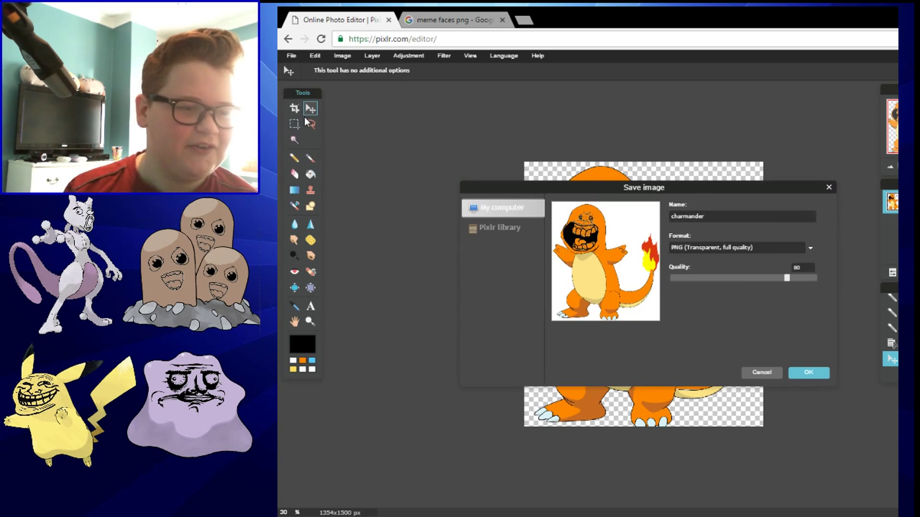
{"action": "left_click", "coordinate": [809, 372]}
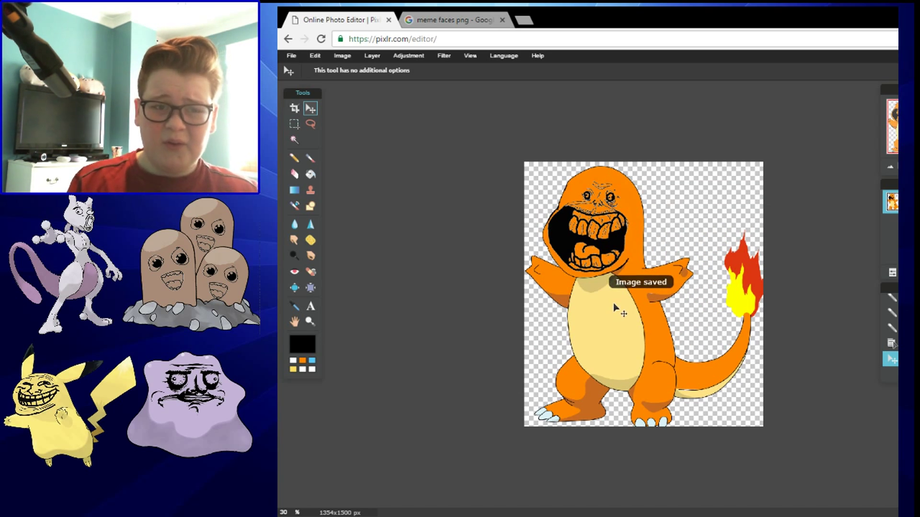
Step: Zoom out to view the whole finished Charmander Meme image
{"action": "scroll", "coordinate": [564, 227], "scroll_direction": "down", "scroll_amount": 1}
{"action": "scroll", "coordinate": [564, 226], "scroll_direction": "down", "scroll_amount": 1}
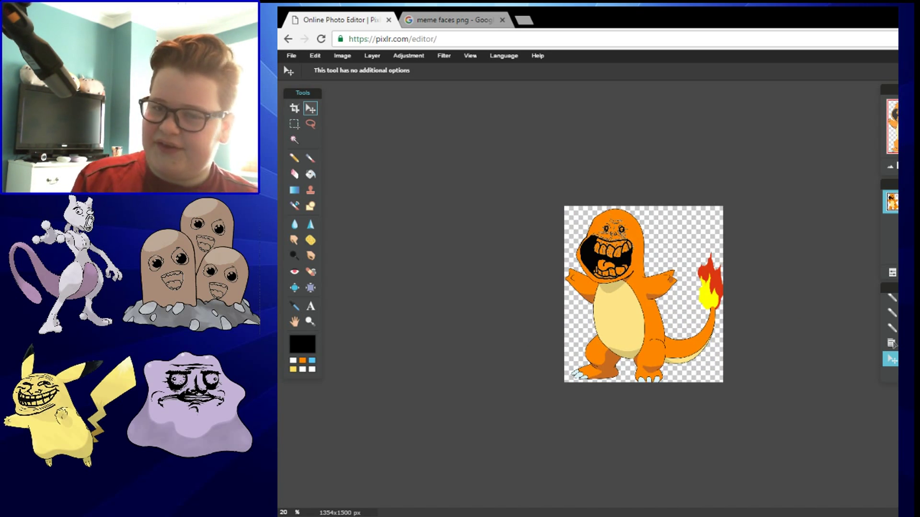